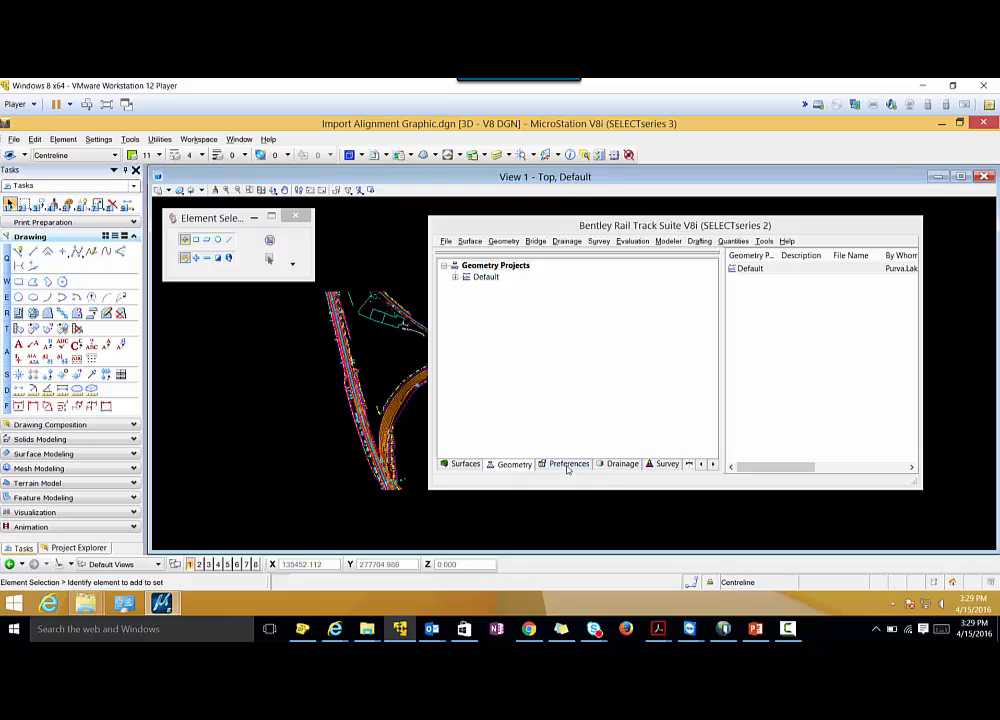
Check which preference file is loaded and view the dialog for opening an existing file.
{"action": "left_click", "coordinate": [566, 464]}
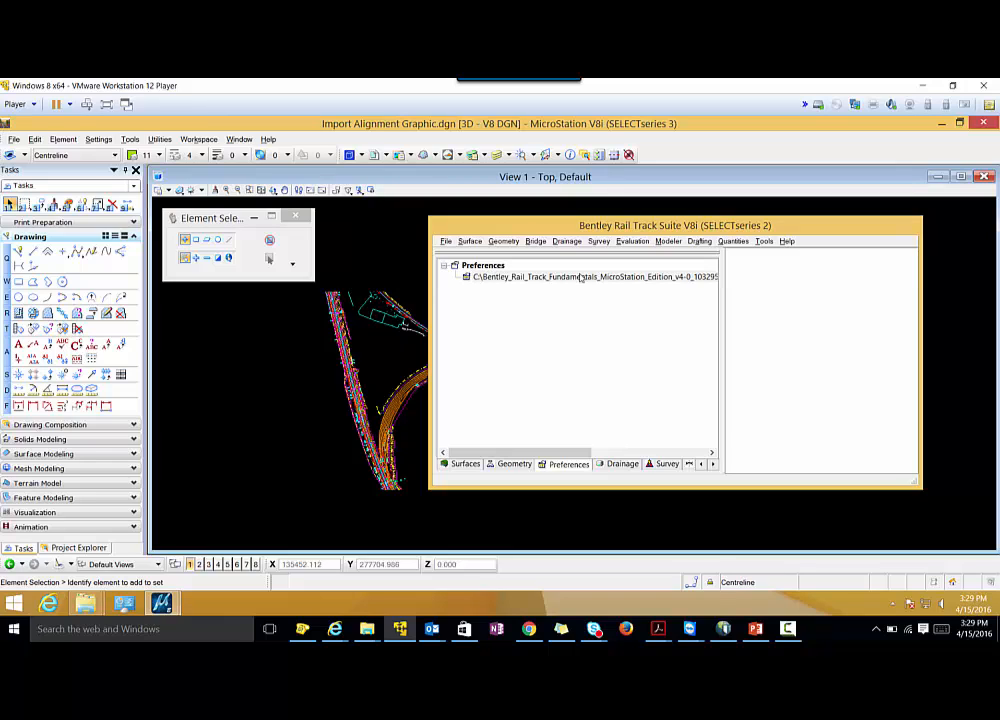
{"action": "left_click", "coordinate": [446, 241]}
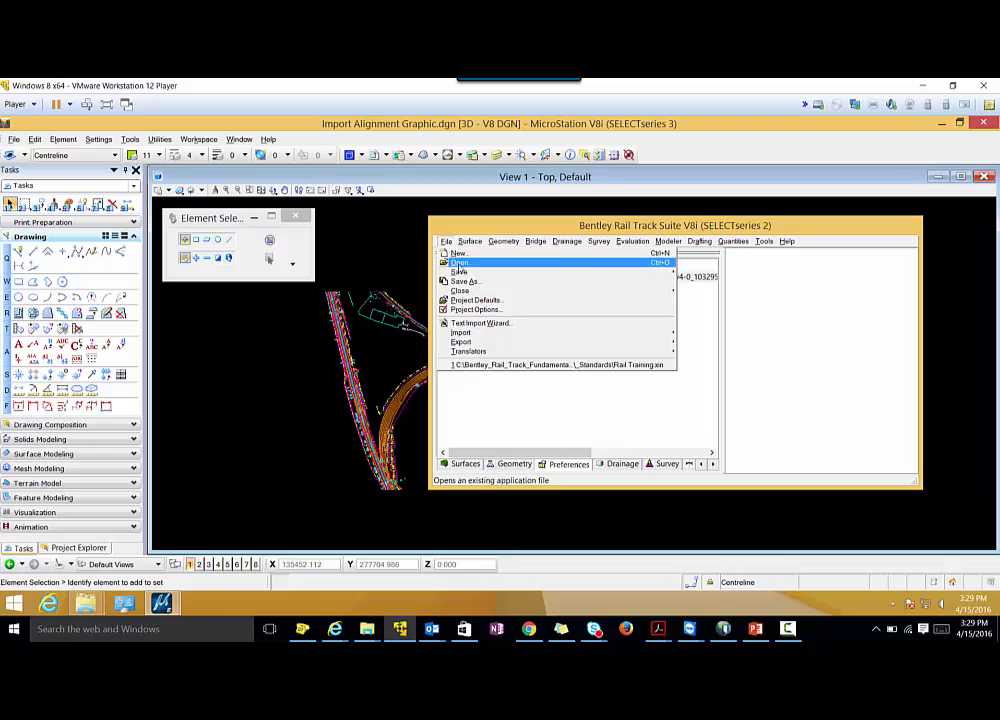
{"action": "left_click", "coordinate": [459, 263]}
{"action": "left_click", "coordinate": [839, 452]}
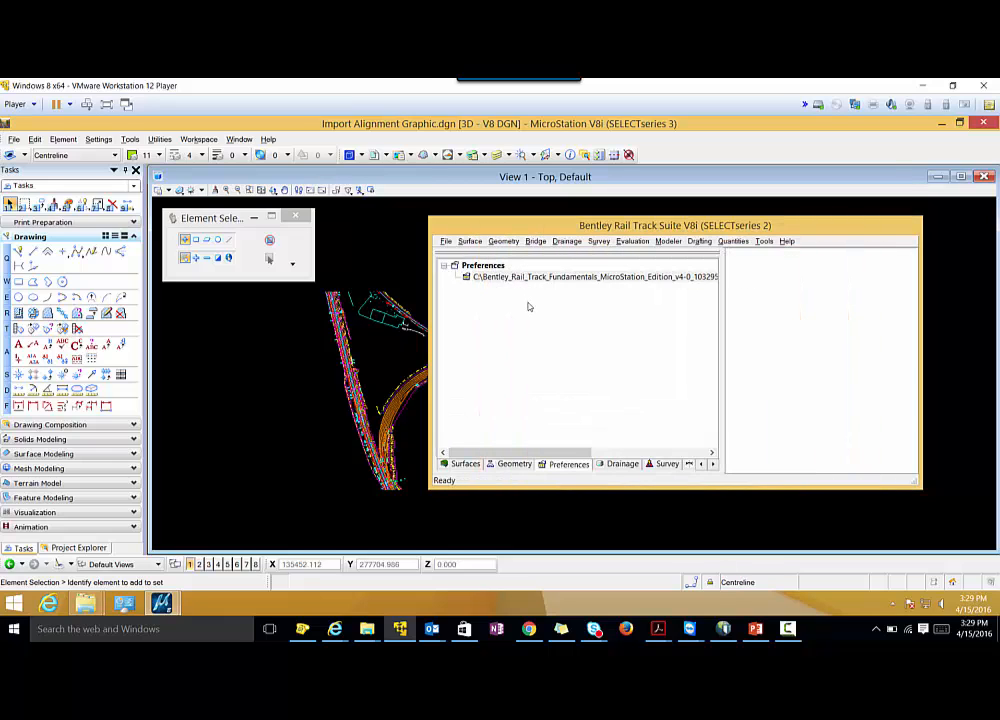
Create a new geometry project with both name and description set to Practice.
{"action": "left_click", "coordinate": [445, 242]}
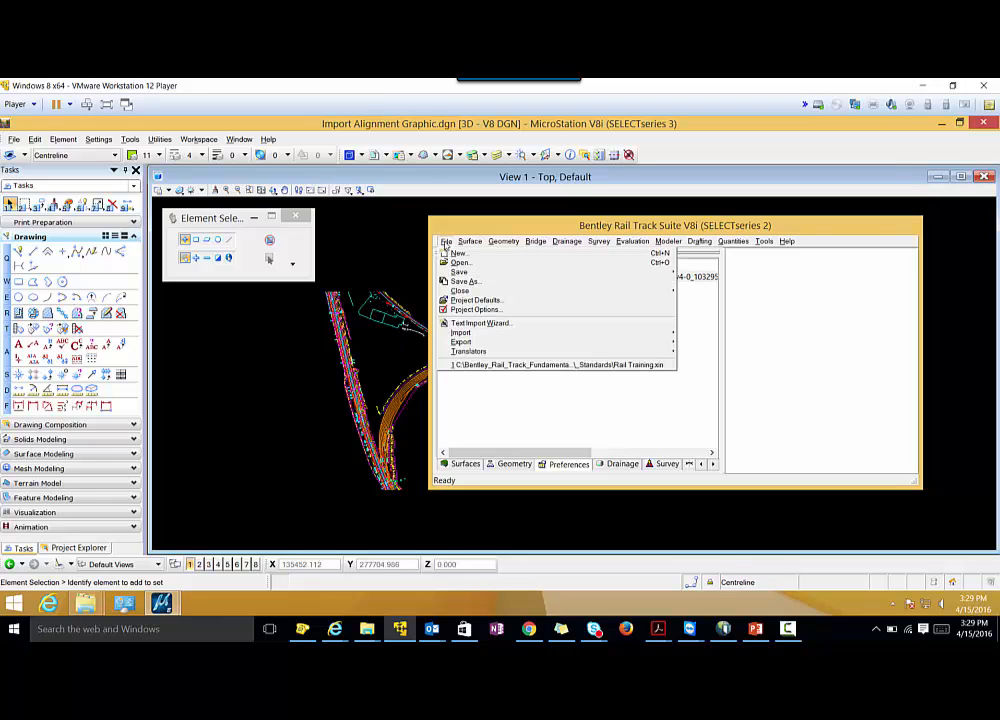
{"action": "left_click", "coordinate": [458, 253]}
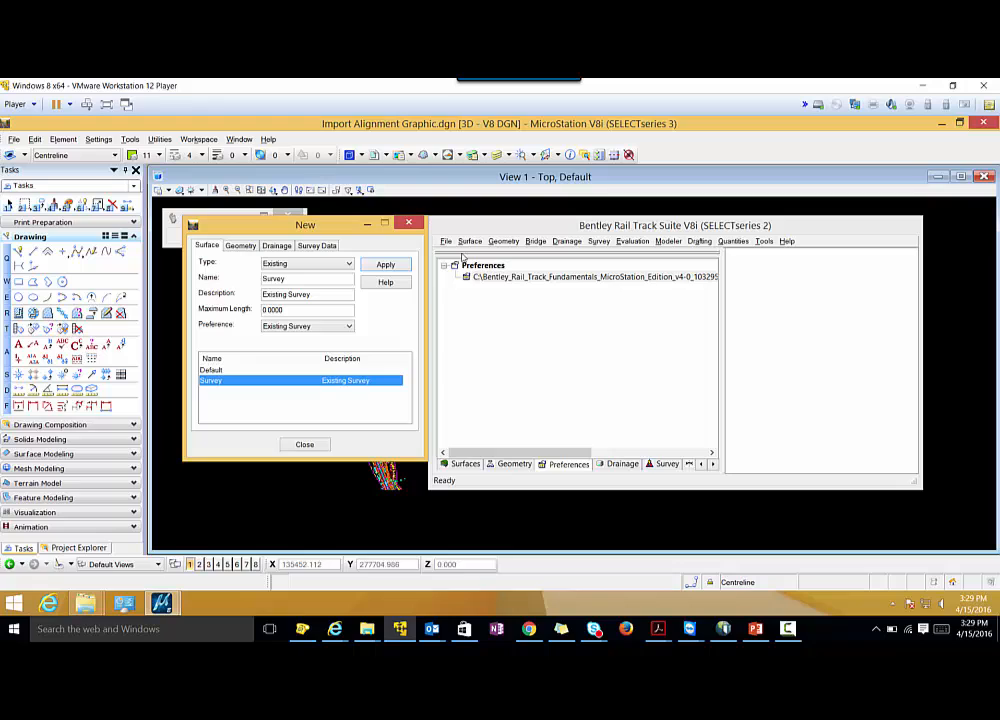
{"action": "left_click", "coordinate": [240, 246]}
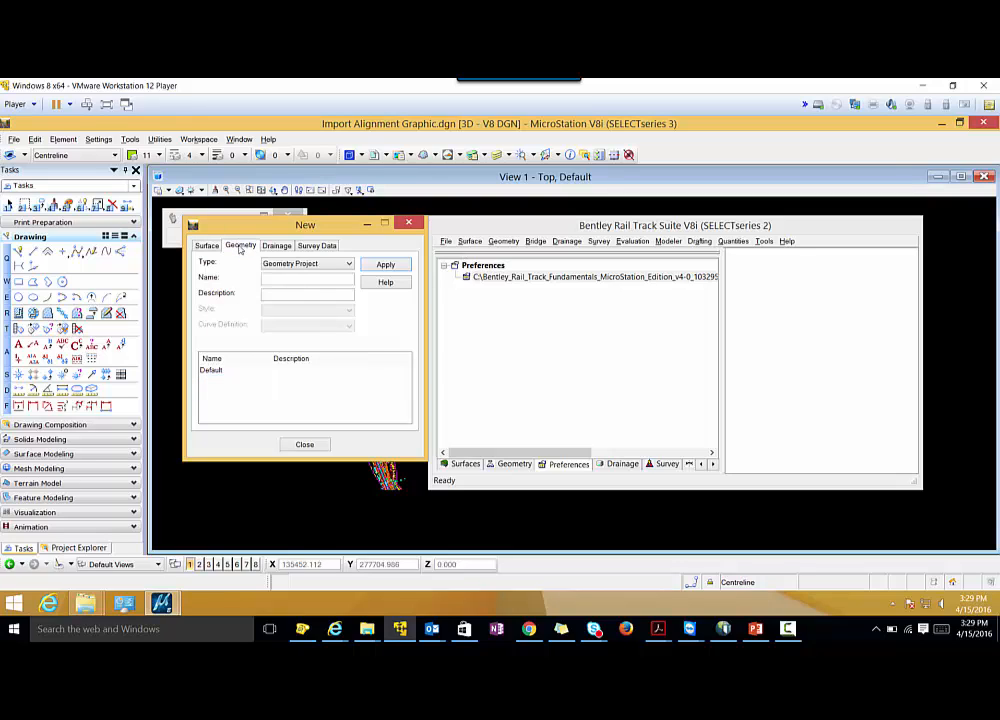
{"action": "left_click", "coordinate": [277, 279]}
{"action": "type", "text": "Practic"}
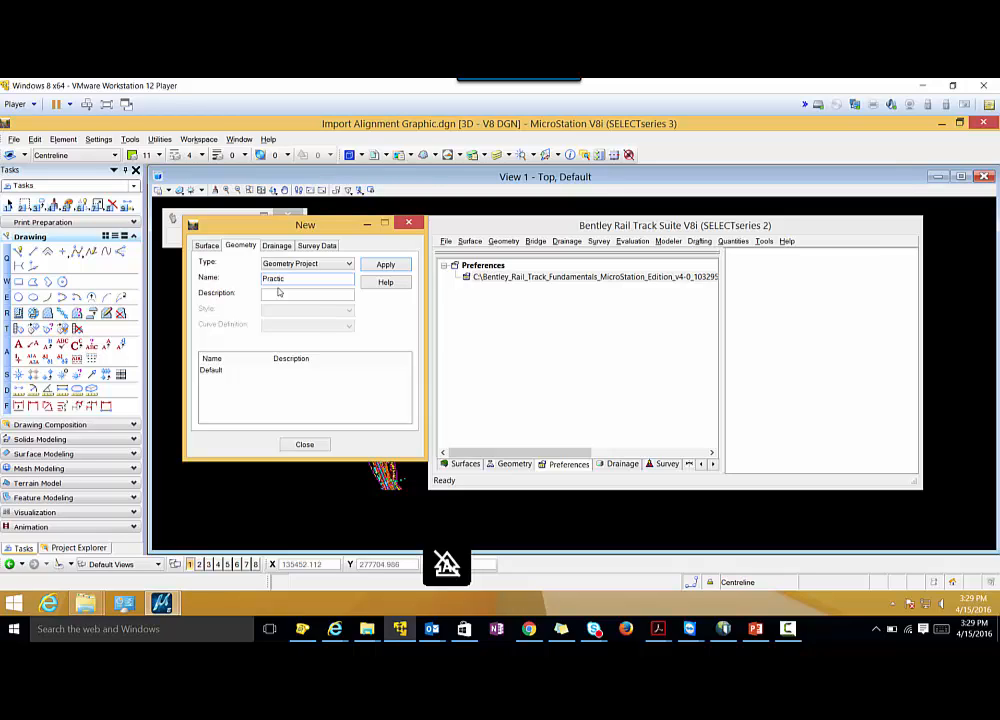
{"action": "type", "text": "e"}
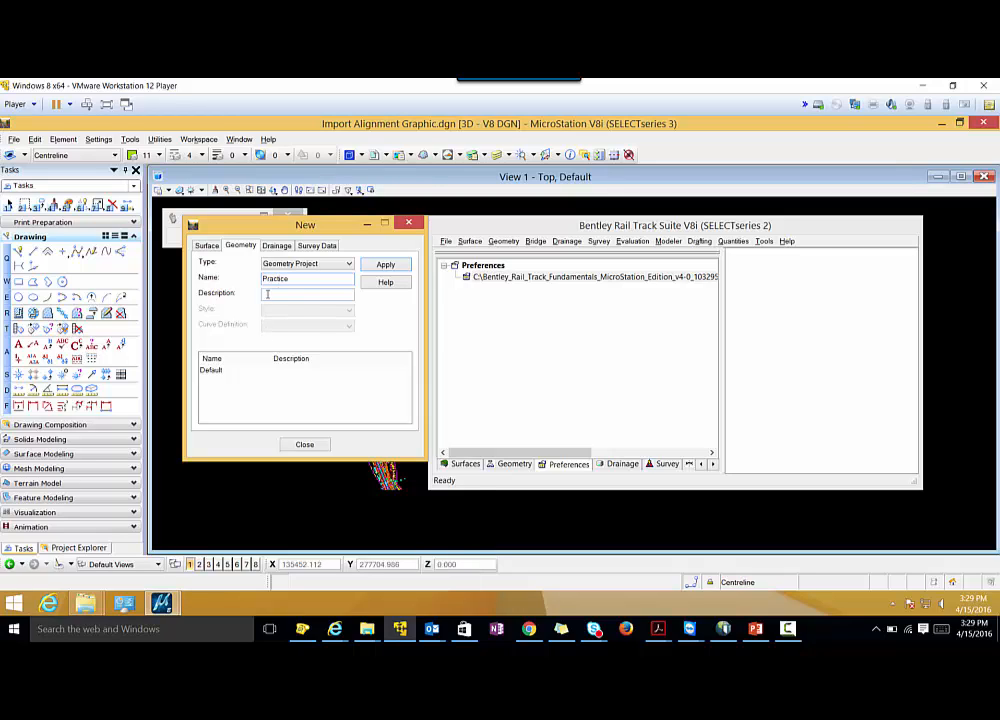
{"action": "left_click", "coordinate": [267, 294]}
{"action": "type", "text": "Practic"}
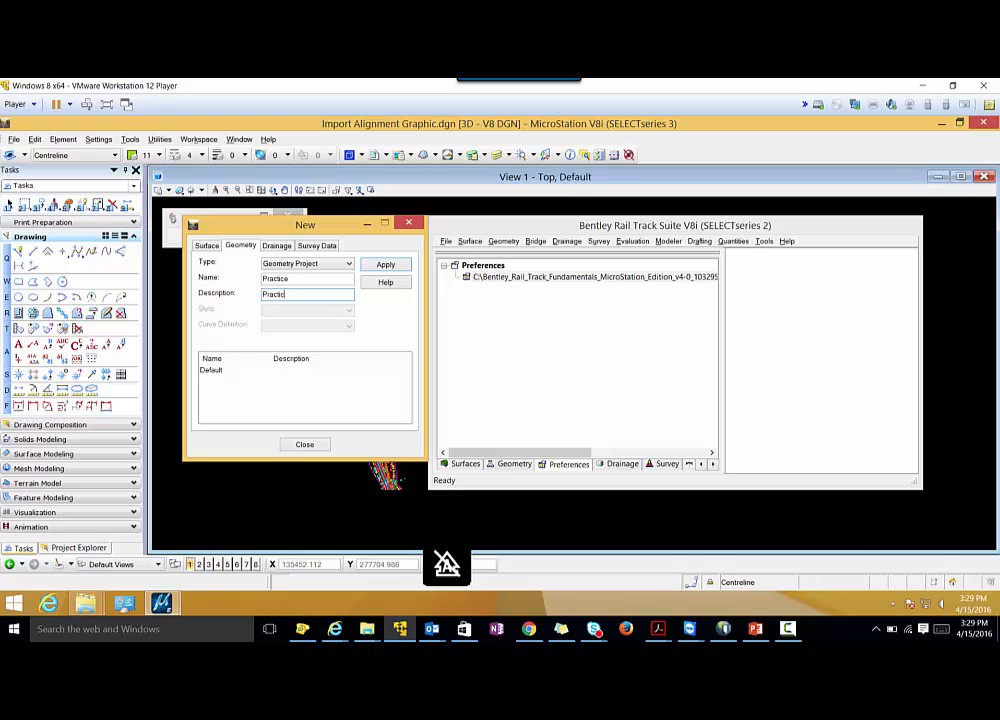
{"action": "type", "text": "e"}
{"action": "left_click", "coordinate": [380, 265]}
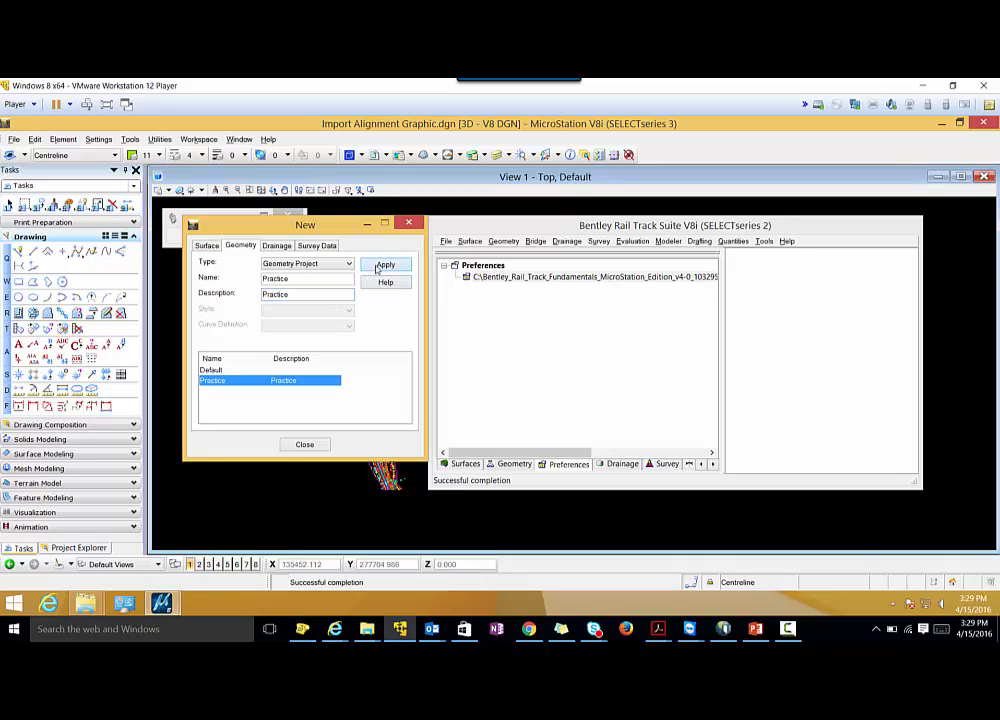
Expand the Practice project among the geometry projects to view its contents.
{"action": "left_click", "coordinate": [512, 464]}
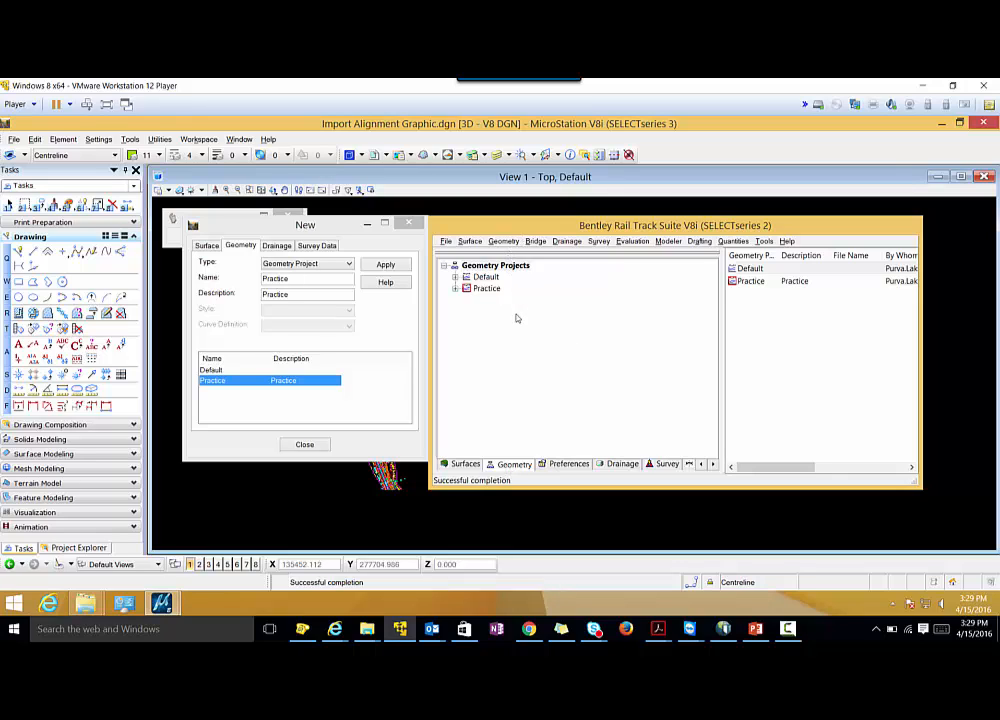
{"action": "left_click", "coordinate": [486, 288]}
{"action": "left_click", "coordinate": [456, 288]}
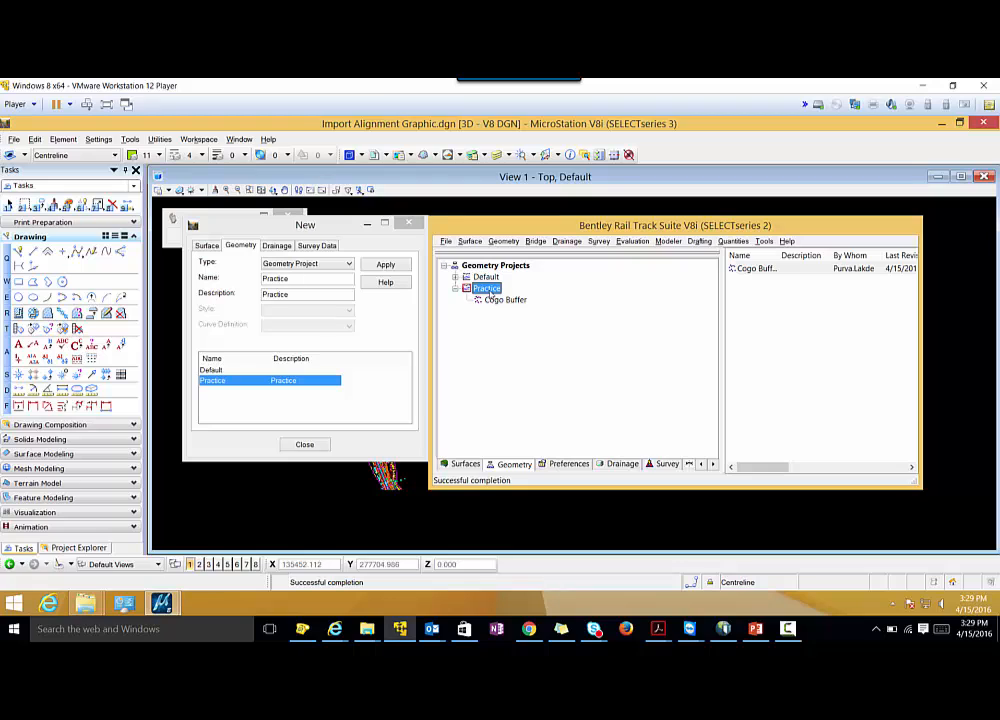
{"action": "left_click", "coordinate": [789, 628]}
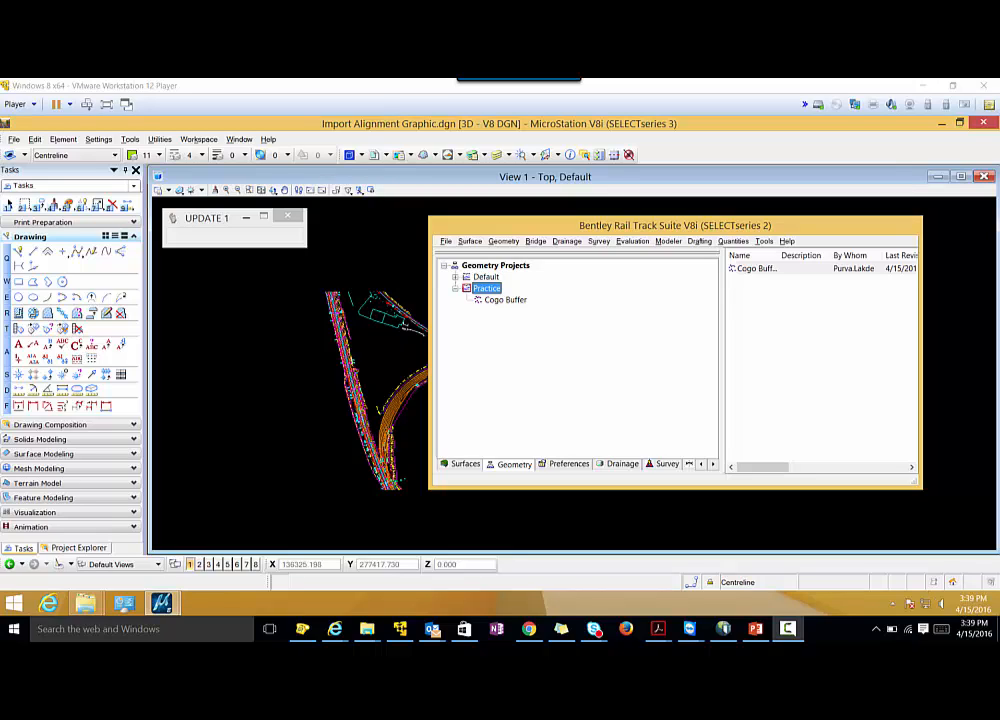
{"action": "left_click", "coordinate": [801, 636]}
{"action": "left_click", "coordinate": [948, 572]}
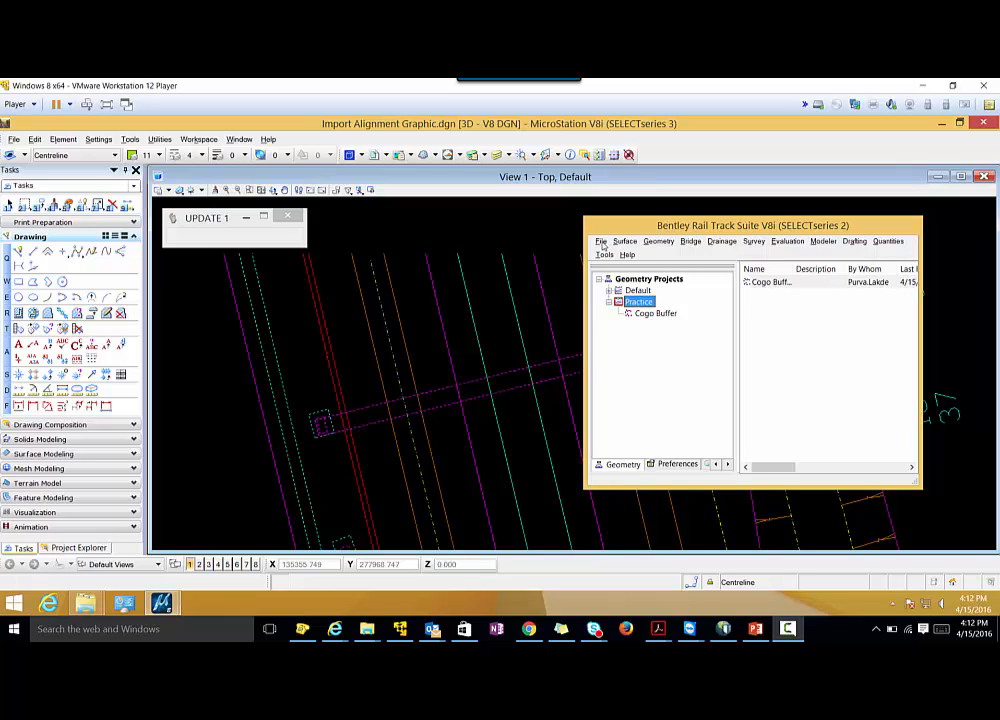
Set up a geometry import from graphics for a horizontal alignment in the Practice project, named CL from Graphics.
{"action": "left_click", "coordinate": [601, 242]}
{"action": "mouse_move", "coordinate": [649, 338]}
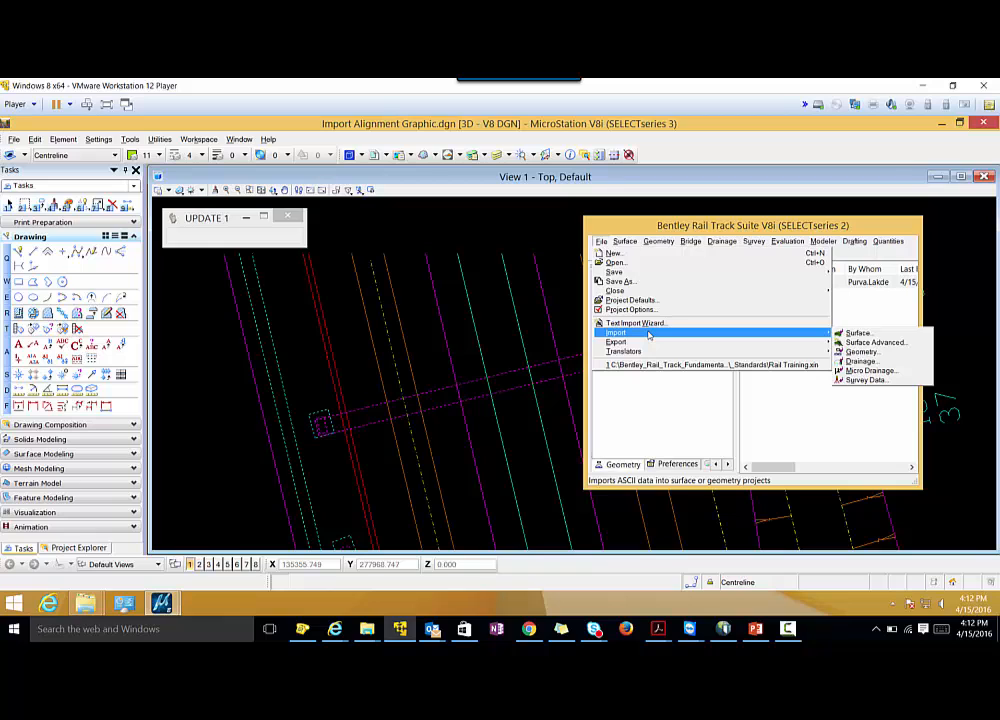
{"action": "left_click", "coordinate": [858, 352]}
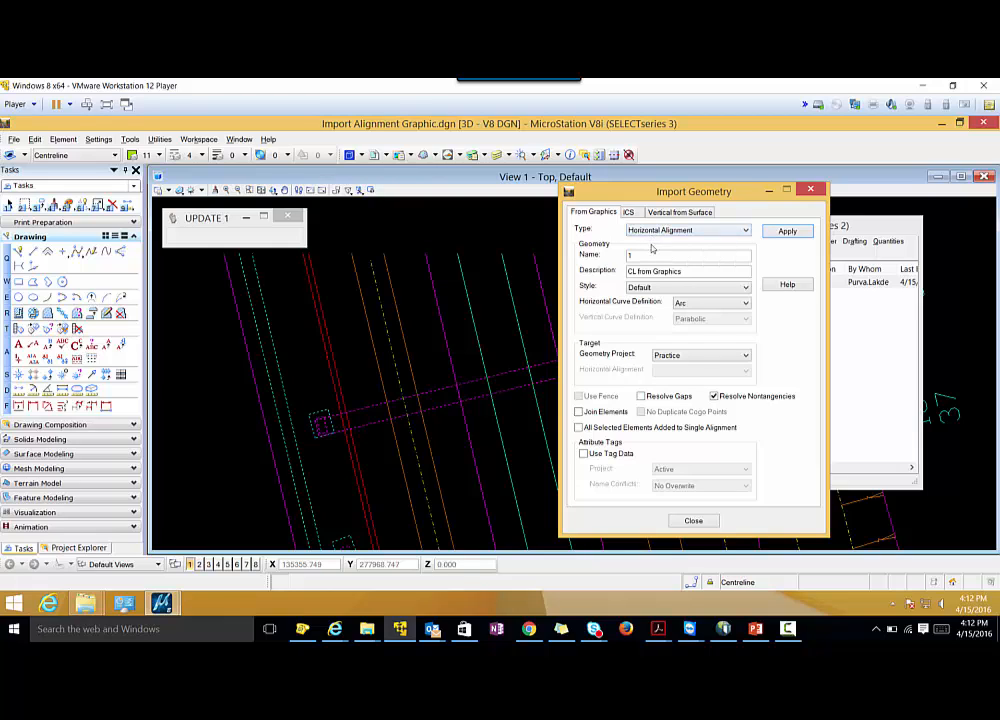
{"action": "double_click", "coordinate": [620, 256]}
{"action": "type", "text": "CL"}
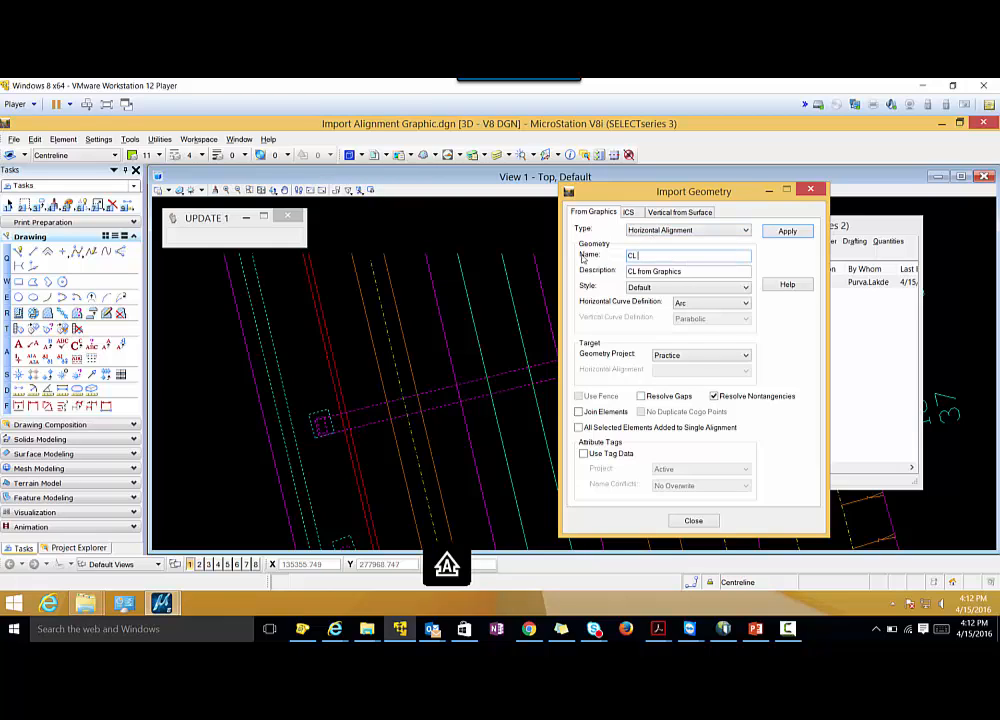
{"action": "type", "text": " from Graphics"}
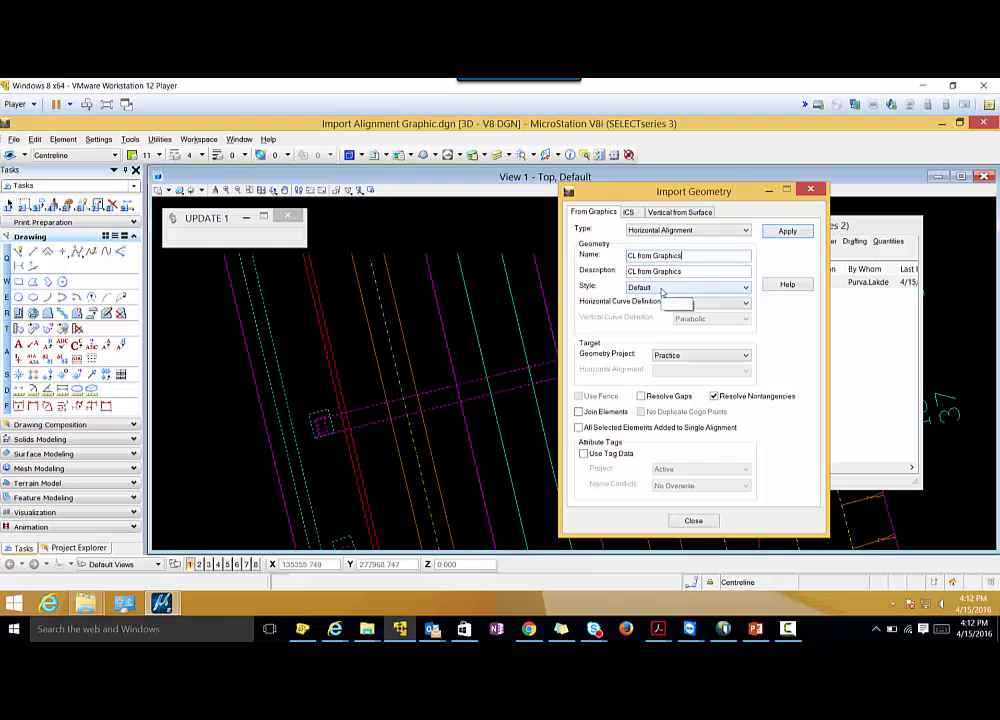
Import the dash-dotted centreline between the two leftmost orange lines as the alignment and close the import settings.
{"action": "left_click", "coordinate": [774, 234]}
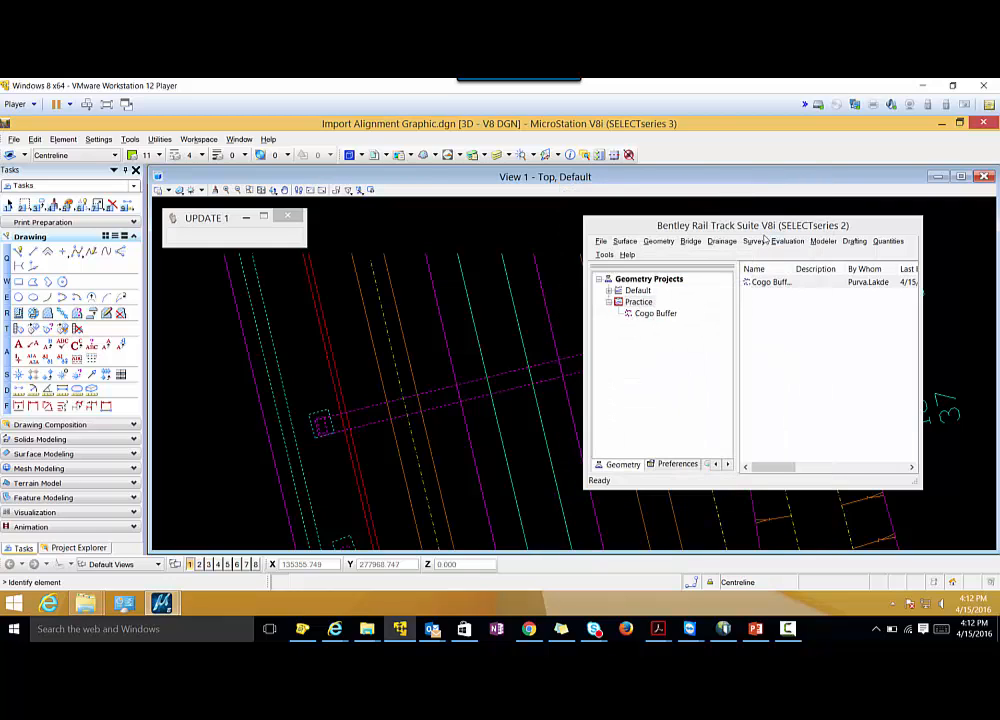
{"action": "left_click", "coordinate": [378, 290]}
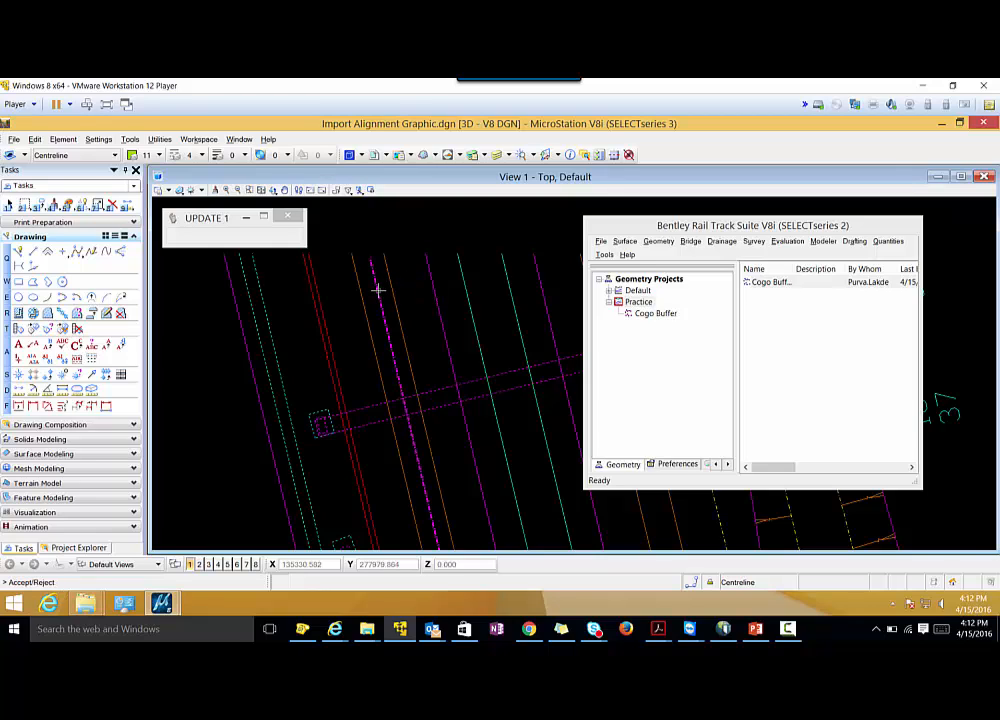
{"action": "left_click", "coordinate": [378, 290]}
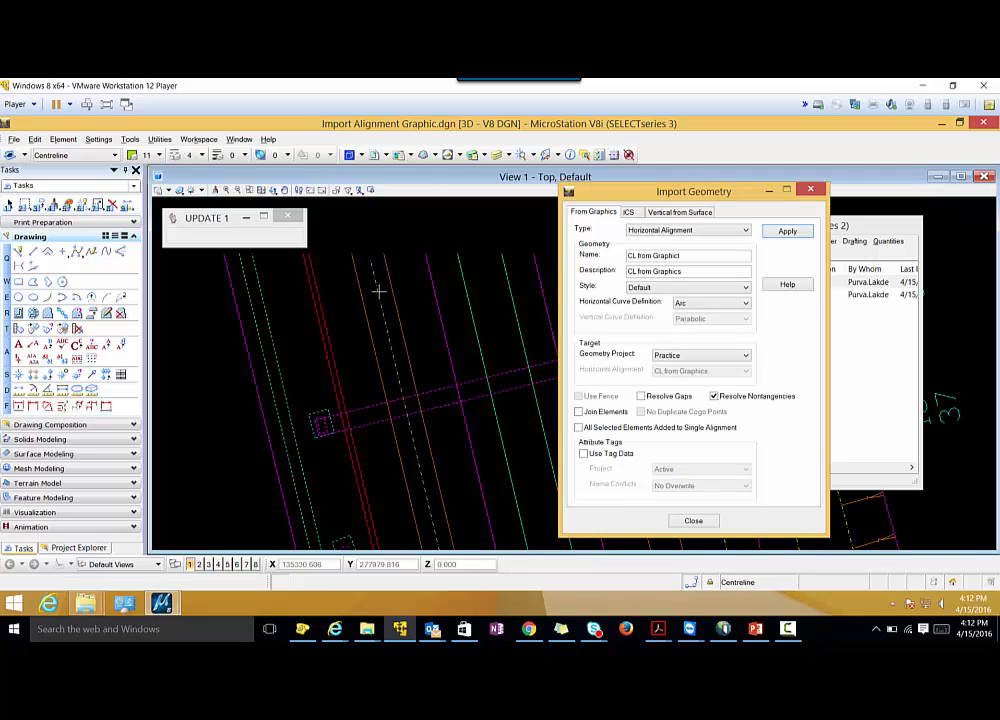
{"action": "left_click", "coordinate": [683, 522]}
Check the Practice project for the imported alignment and review the horizontal alignment data of CL from Graphics.
{"action": "left_click", "coordinate": [609, 303]}
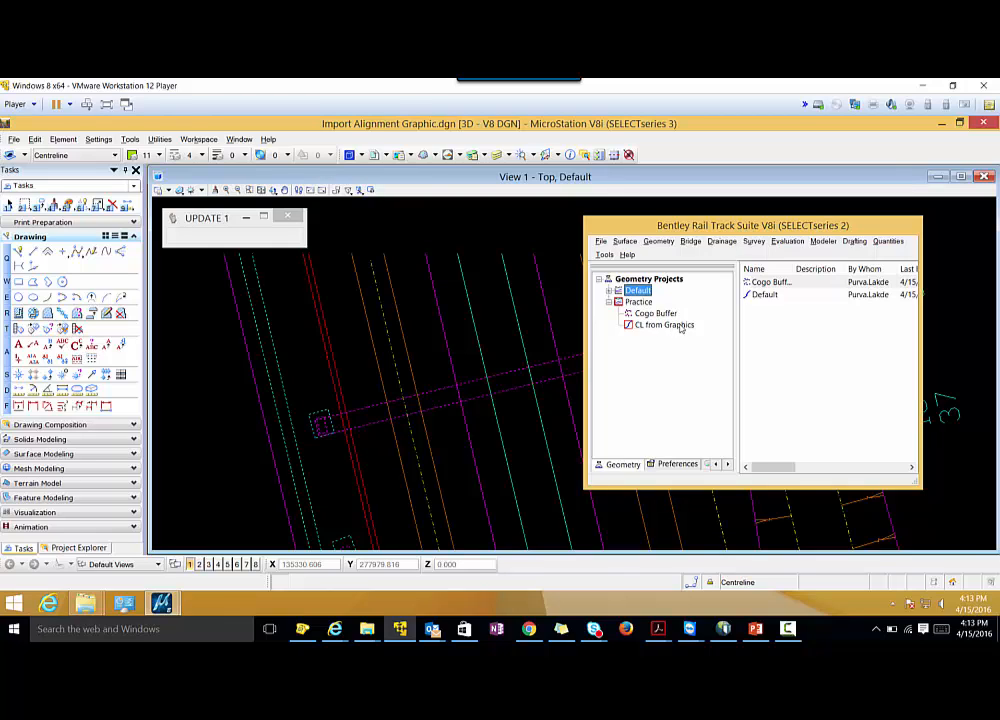
{"action": "left_click", "coordinate": [648, 242]}
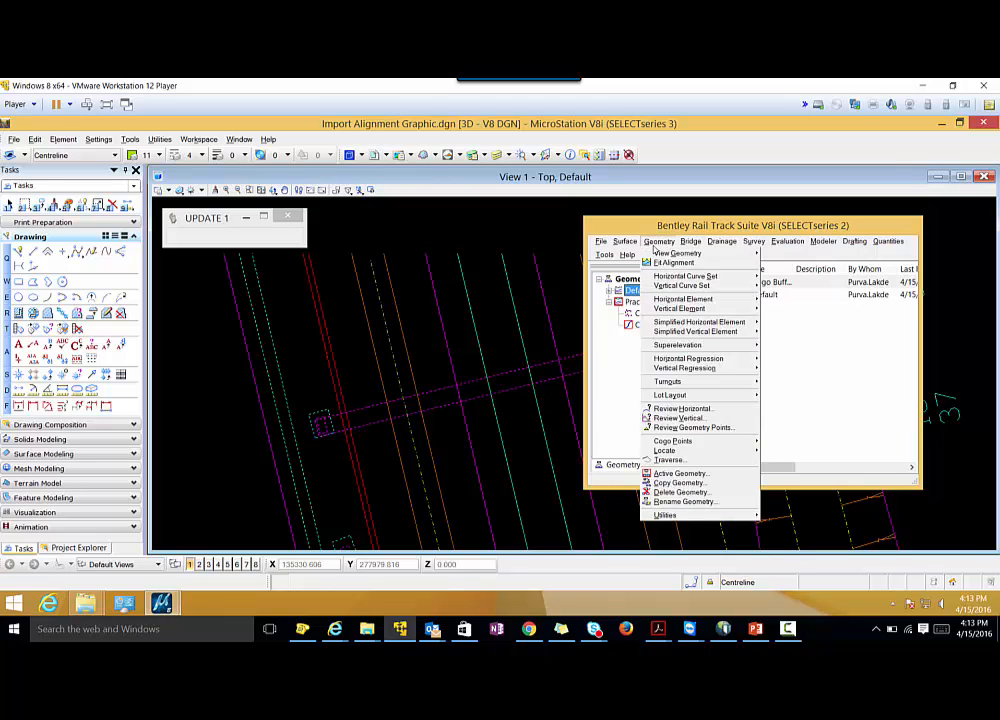
{"action": "left_click", "coordinate": [685, 408]}
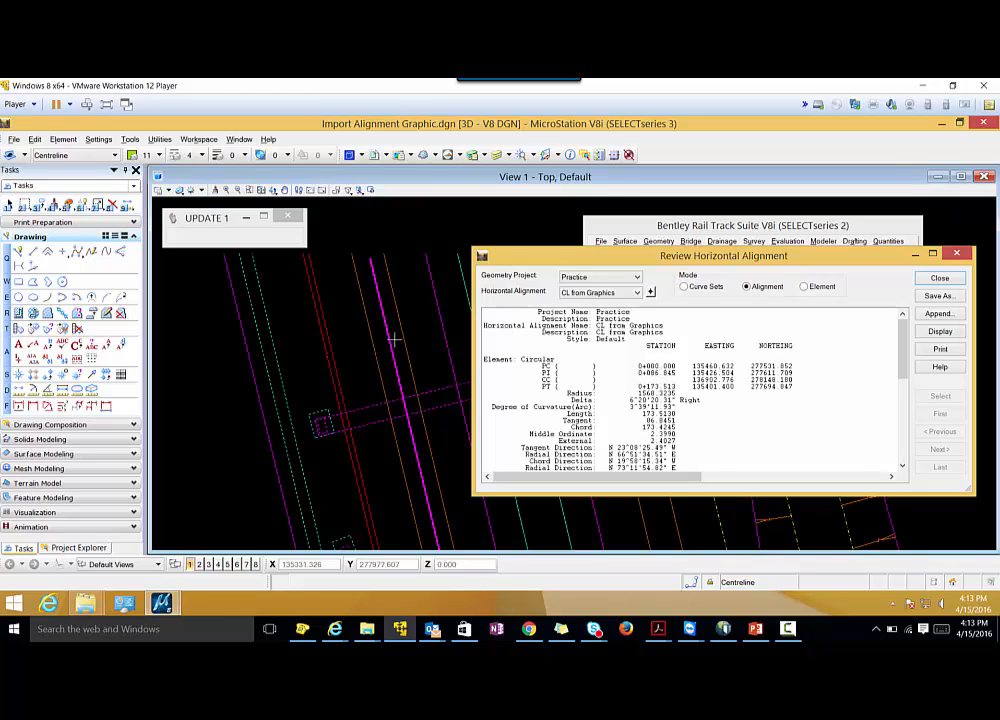
{"action": "left_click", "coordinate": [788, 629]}
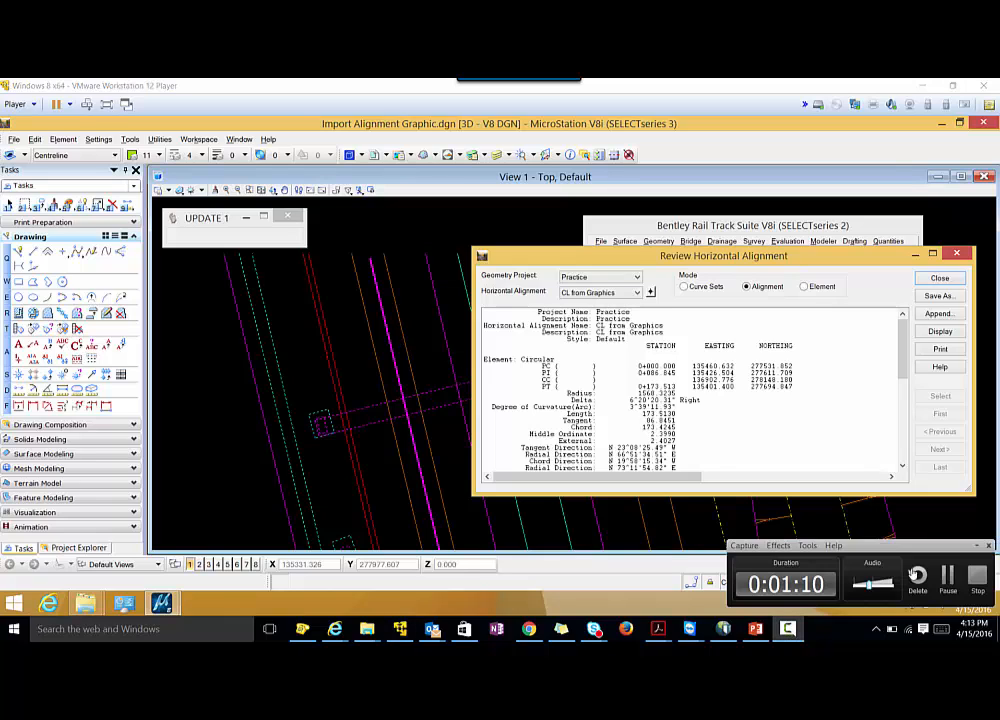
{"action": "left_click", "coordinate": [975, 577]}
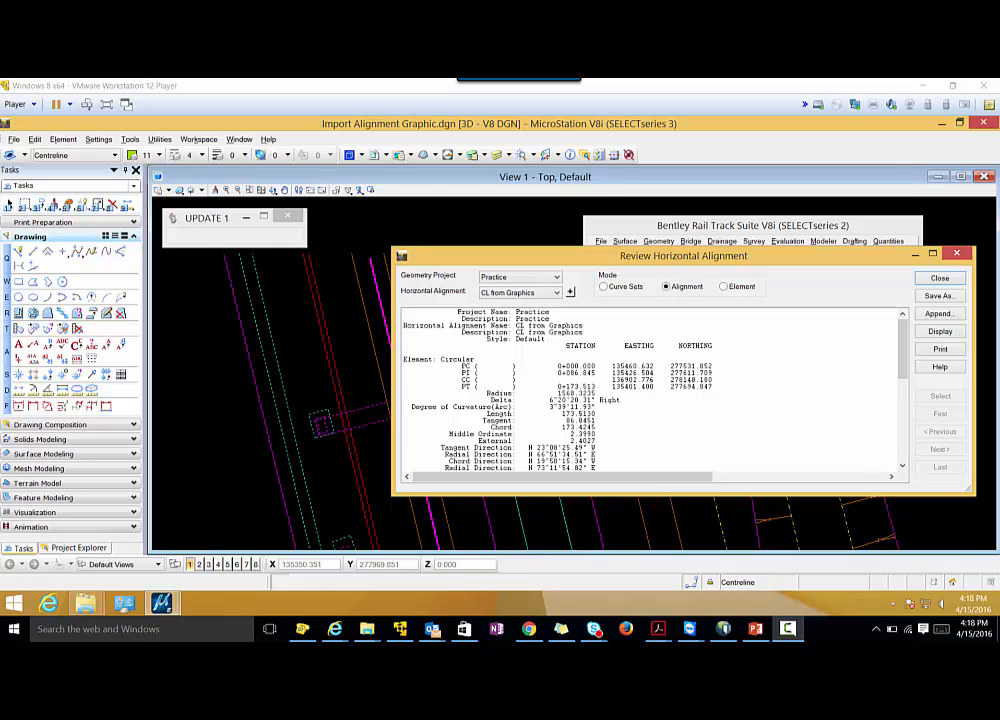
{"action": "left_click", "coordinate": [797, 633]}
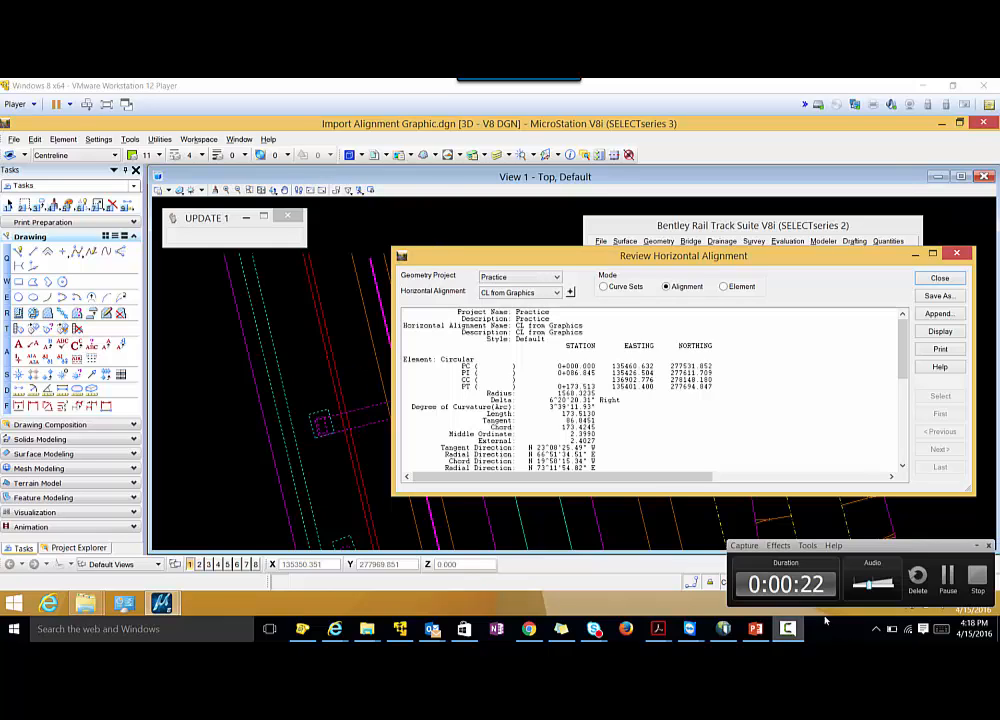
{"action": "left_click", "coordinate": [978, 576]}
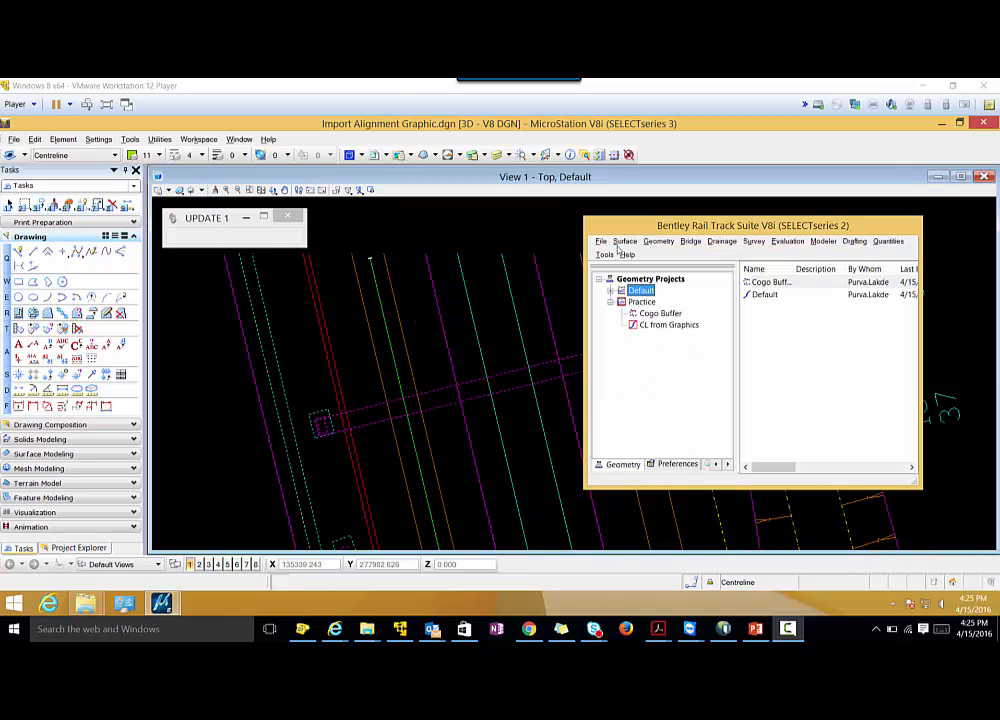
Set the starting station of the CL from Graphics alignment to 10+000.000 and review its horizontal alignment data again.
{"action": "left_click", "coordinate": [658, 242]}
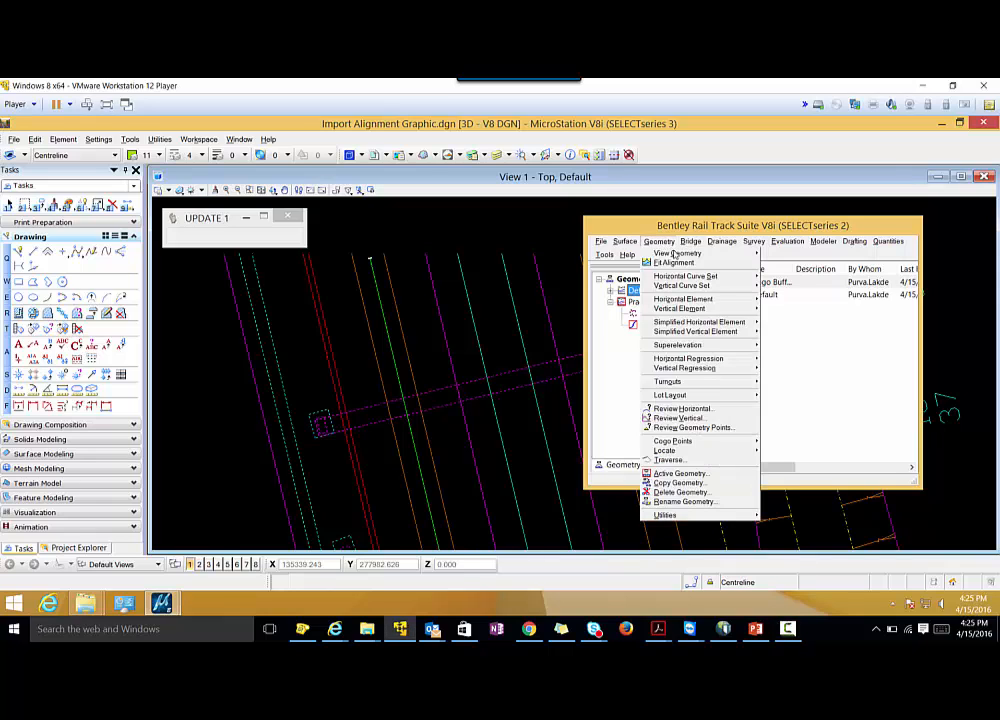
{"action": "mouse_move", "coordinate": [735, 276]}
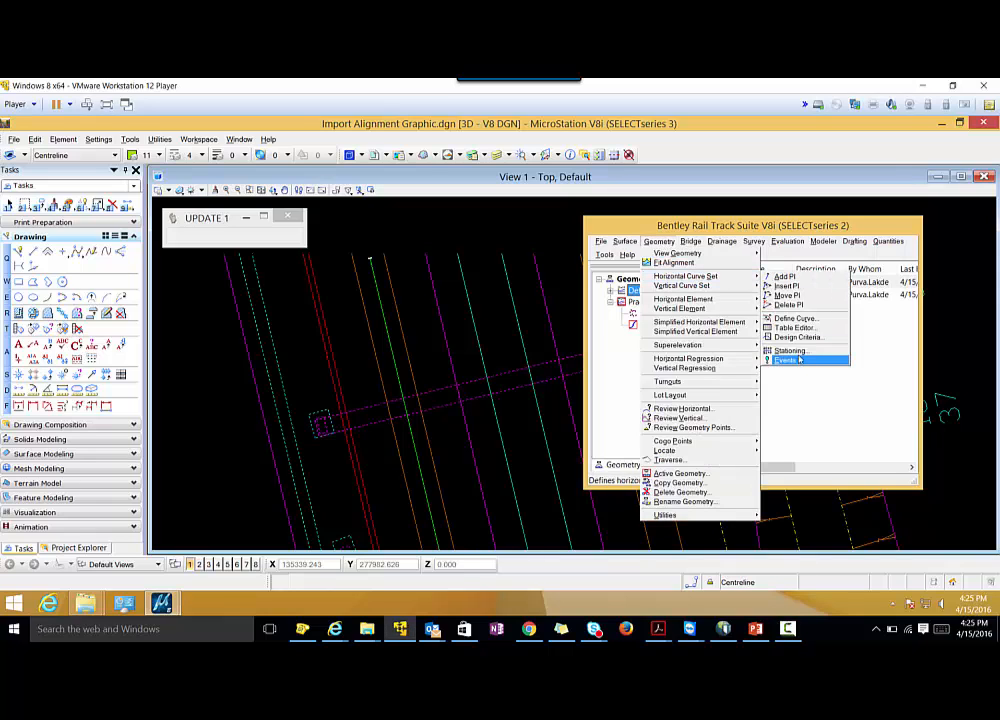
{"action": "left_click", "coordinate": [790, 351]}
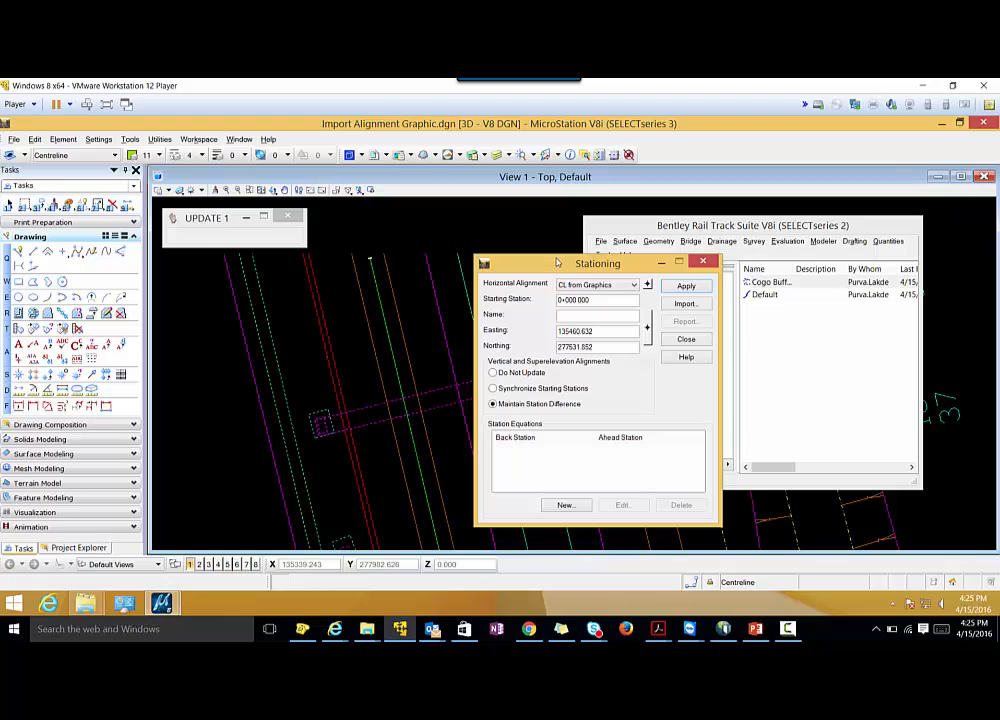
{"action": "left_click_drag", "start_coordinate": [560, 263], "coordinate": [672, 266]}
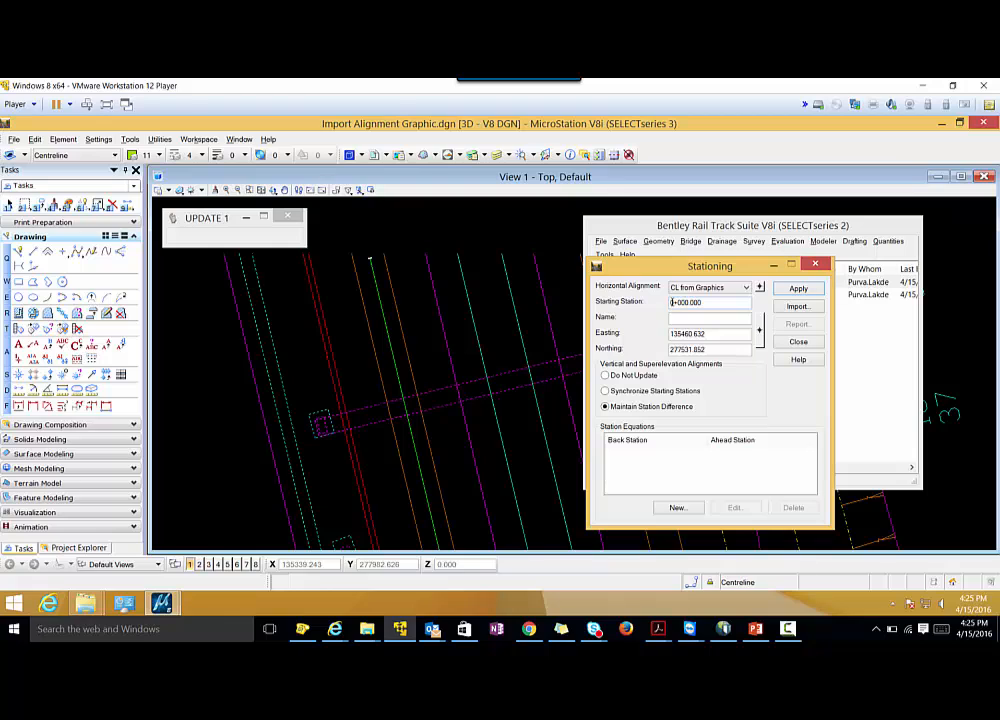
{"action": "left_click", "coordinate": [672, 303]}
{"action": "type", "text": "1"}
{"action": "left_click", "coordinate": [795, 341]}
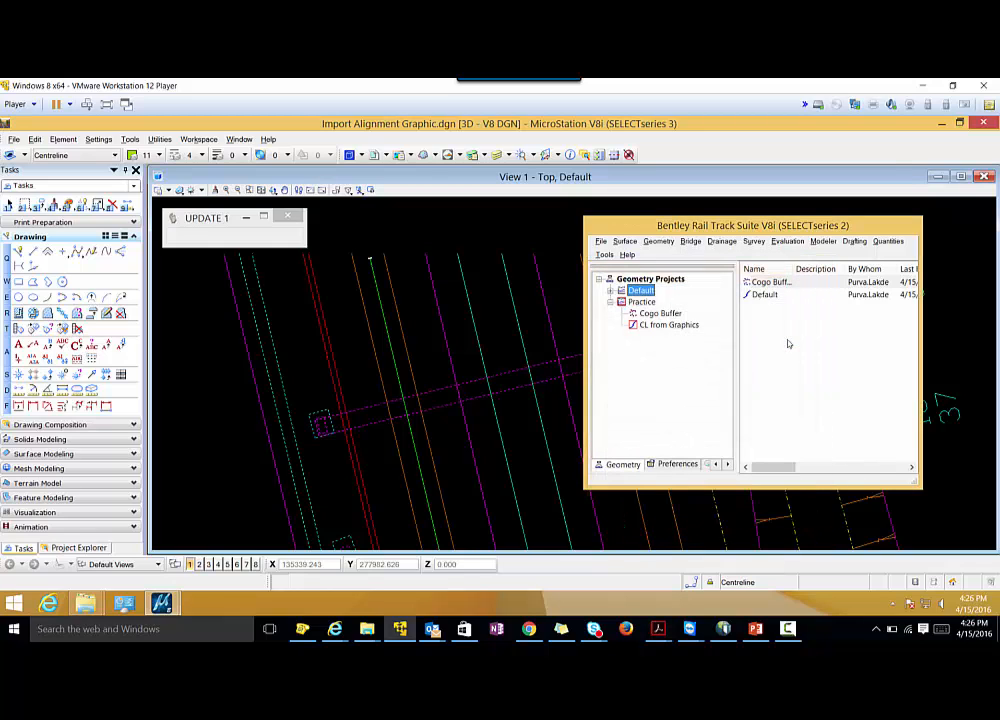
{"action": "left_click", "coordinate": [659, 242]}
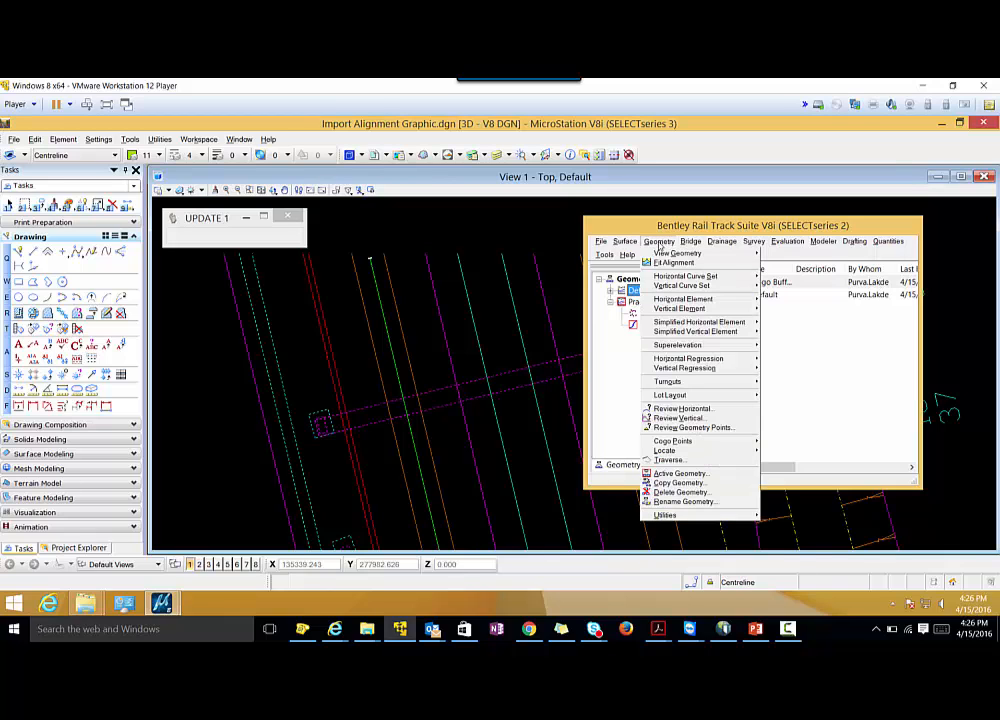
{"action": "left_click", "coordinate": [728, 409]}
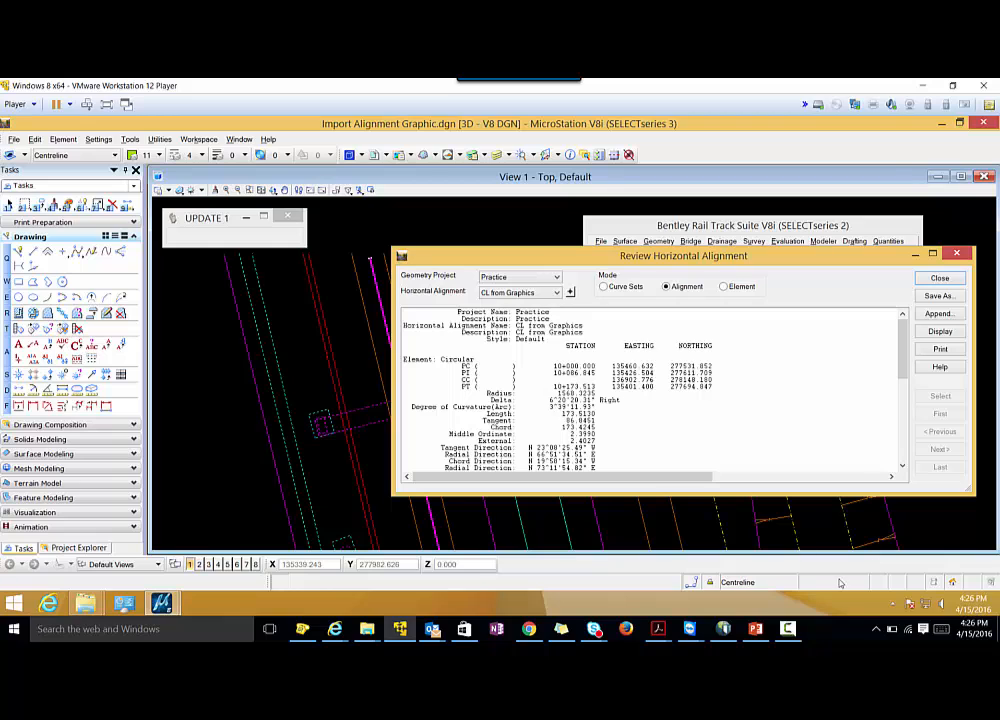
Start saving the project data under a new file, with Geometry Projects (*.alg) as the file type.
{"action": "left_click", "coordinate": [787, 628]}
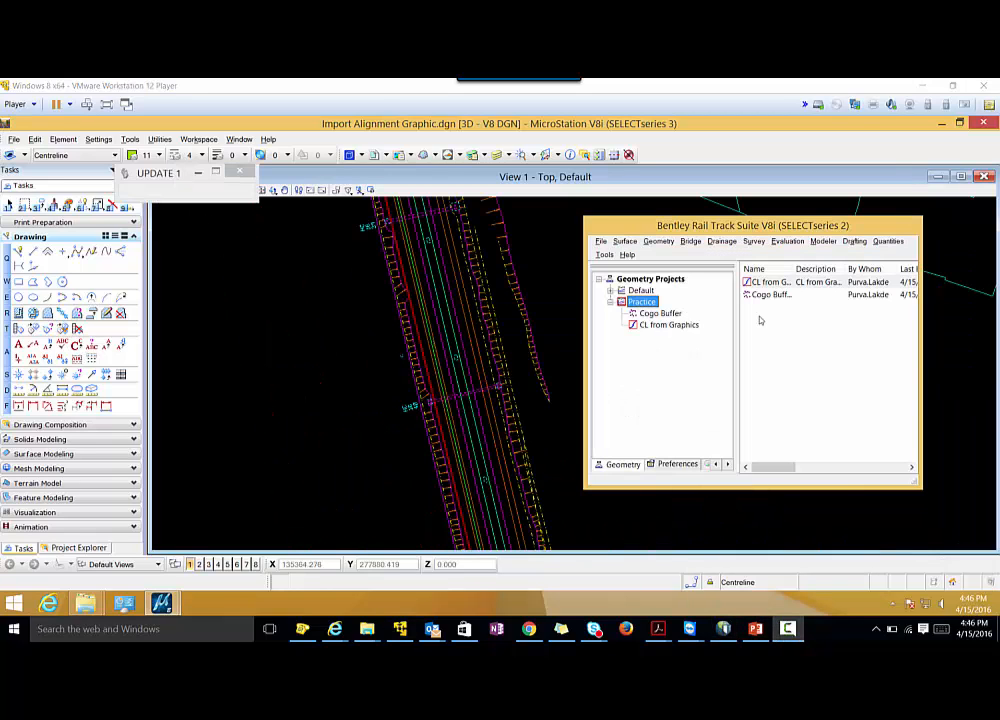
{"action": "left_click", "coordinate": [601, 242]}
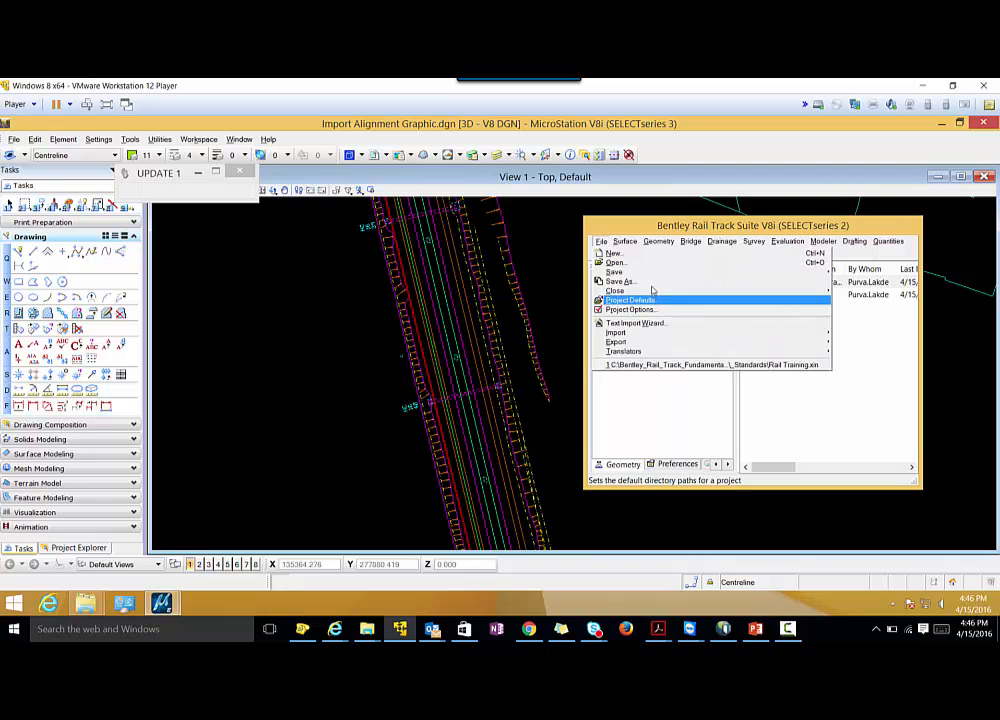
{"action": "left_click", "coordinate": [640, 281]}
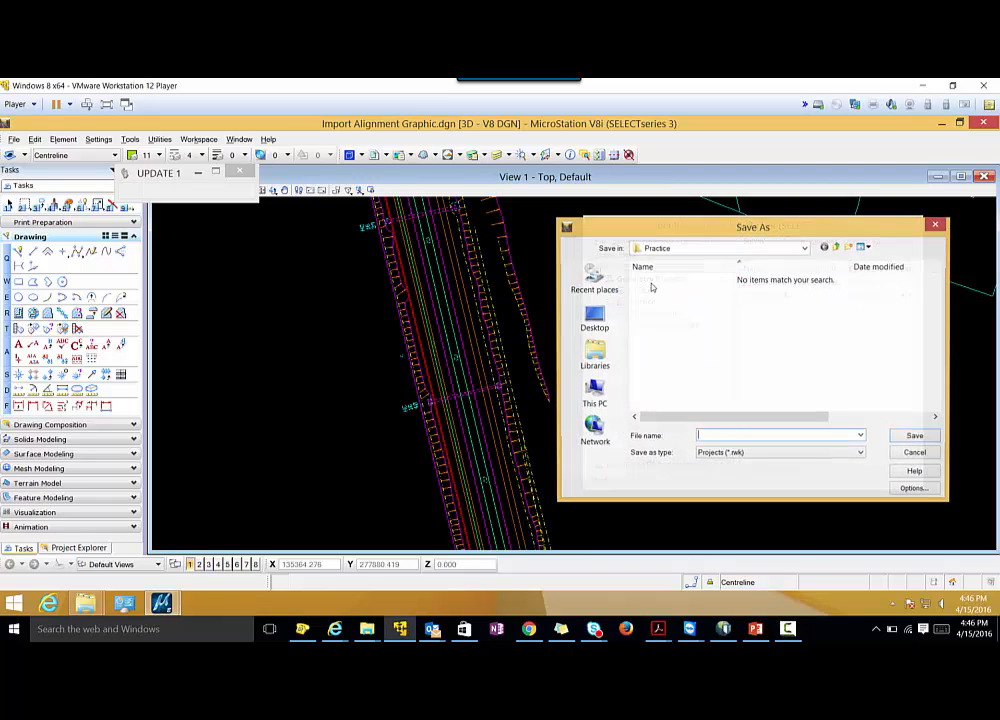
{"action": "left_click", "coordinate": [728, 454]}
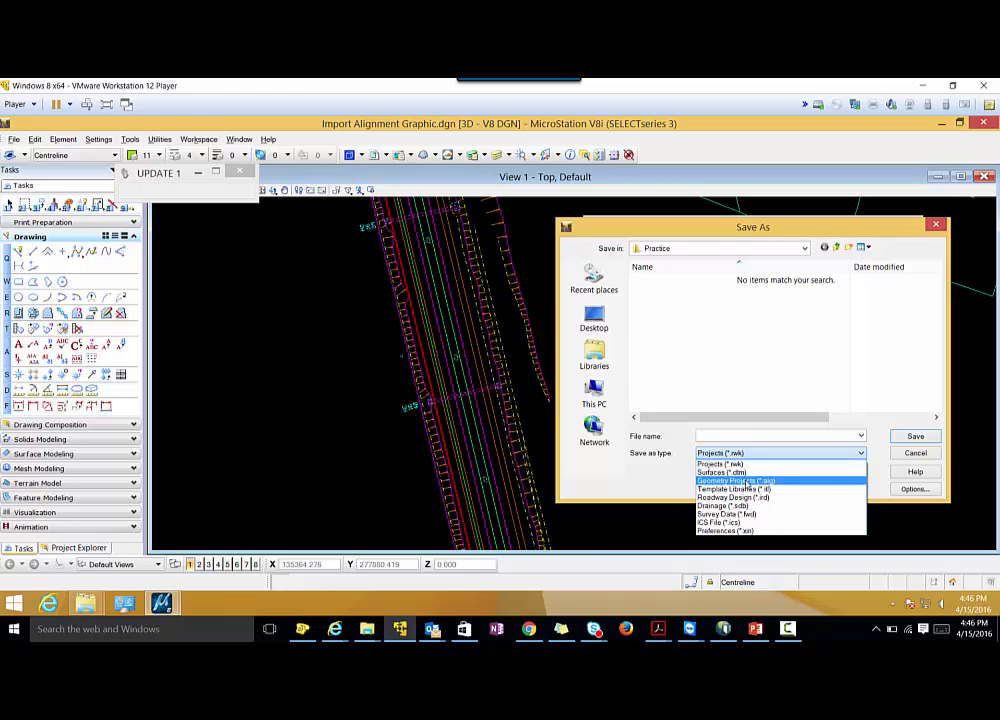
{"action": "left_click", "coordinate": [747, 482]}
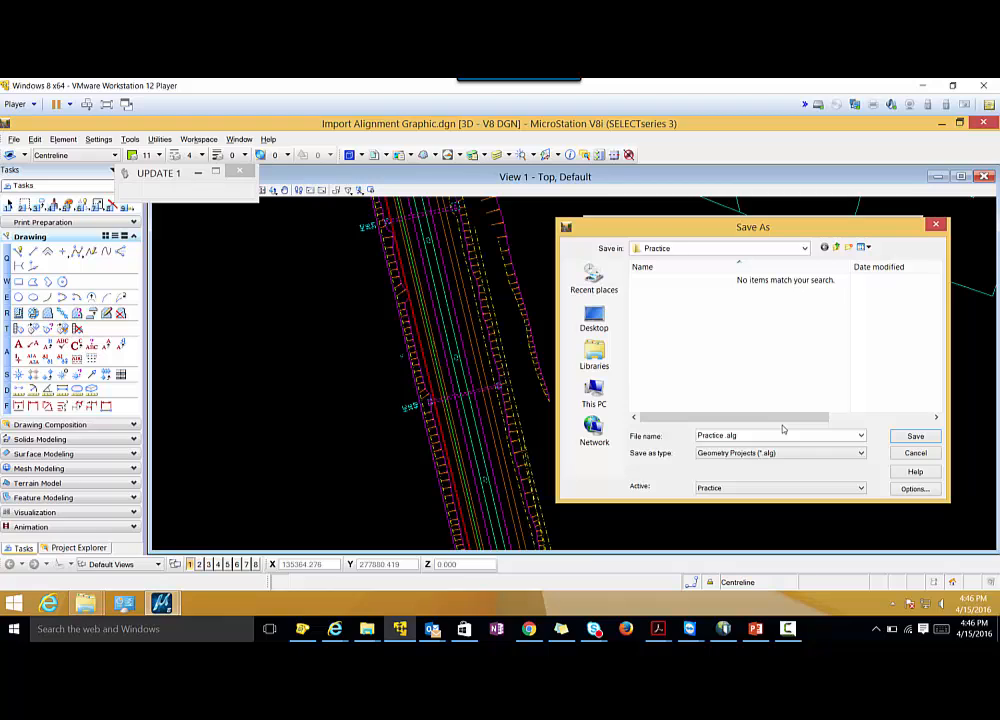
Save the geometry project as Practice.alg in the Practice folder of Intro to Horizontal Alignments under BRT Fundamentals, and close the save dialog.
{"action": "left_click", "coordinate": [687, 250]}
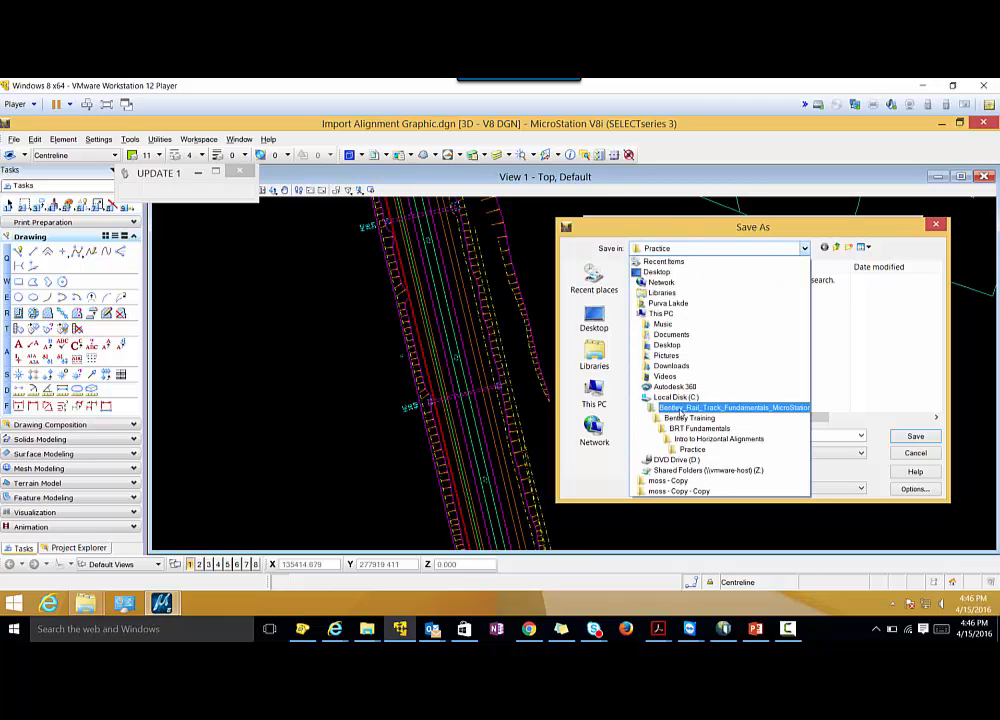
{"action": "left_click", "coordinate": [684, 408]}
{"action": "double_click", "coordinate": [667, 281]}
{"action": "left_click", "coordinate": [670, 281]}
{"action": "double_click", "coordinate": [670, 281]}
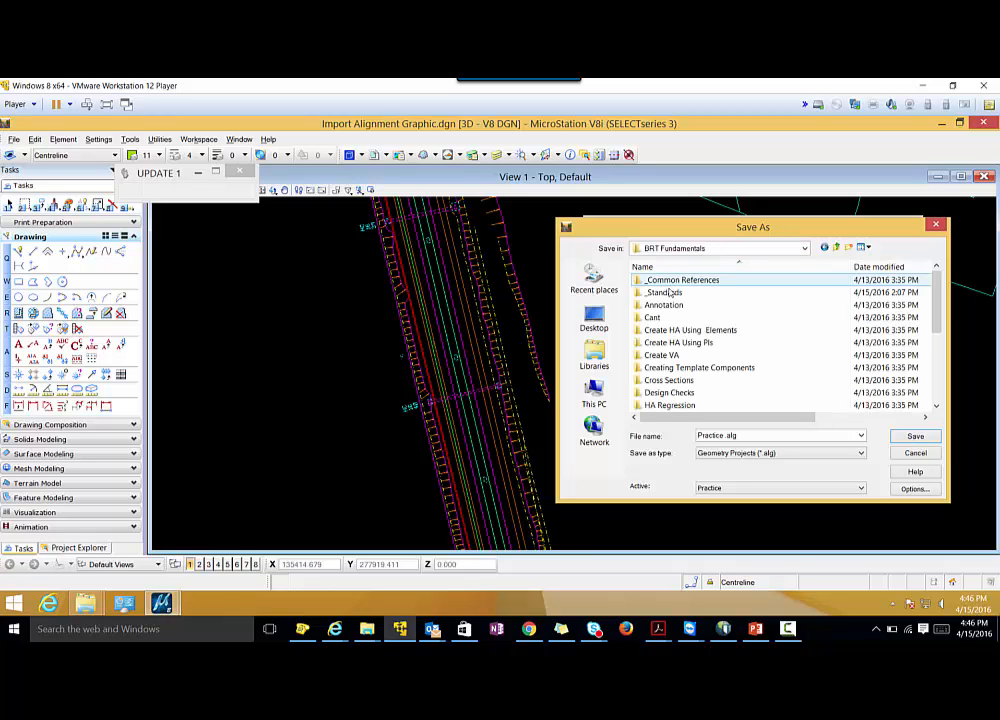
{"action": "scroll", "coordinate": [667, 380], "scroll_direction": "down", "scroll_amount": 3}
{"action": "double_click", "coordinate": [669, 305]}
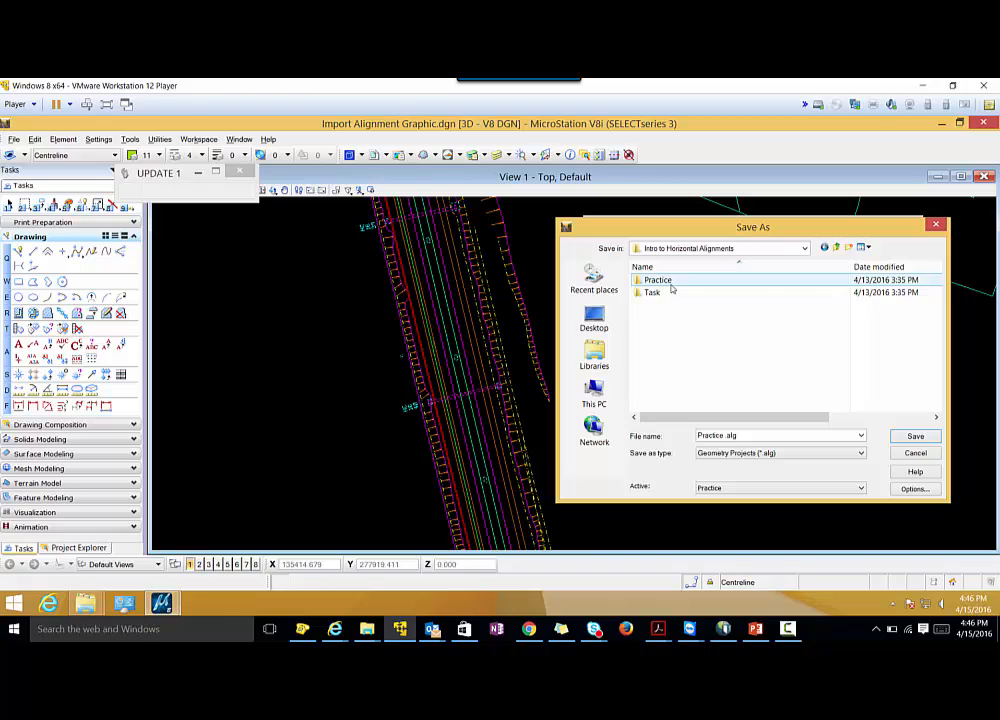
{"action": "double_click", "coordinate": [671, 284]}
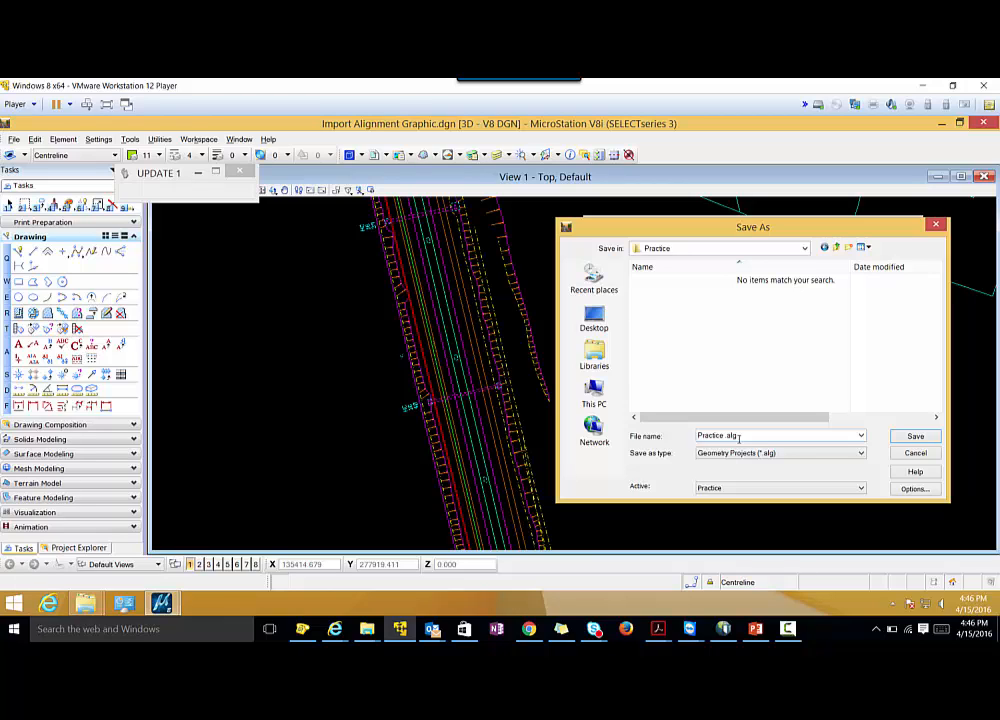
{"action": "left_click", "coordinate": [915, 437]}
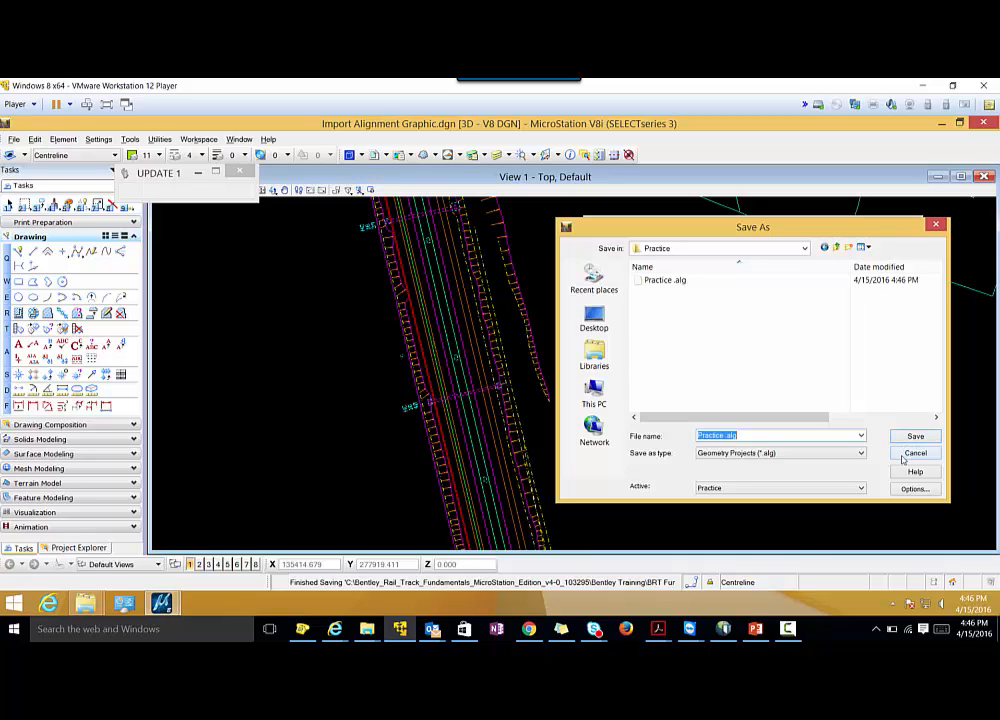
{"action": "left_click", "coordinate": [913, 453]}
Open the View Horizontal Annotation settings and pick the CL from Graphics centreline in the drawing as the alignment to display.
{"action": "left_click", "coordinate": [790, 630]}
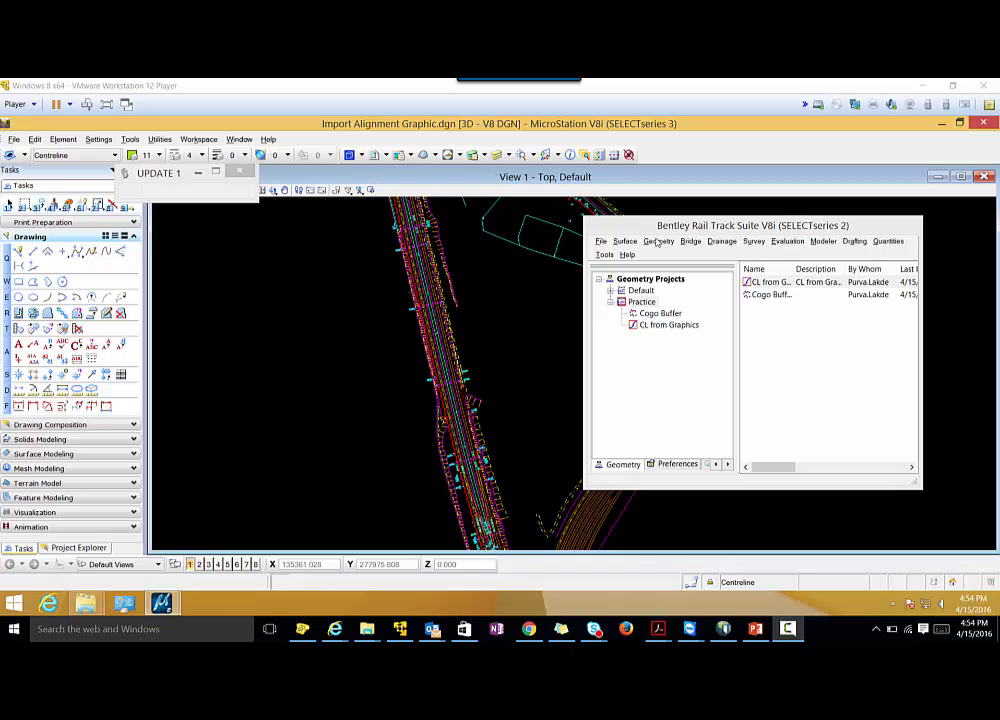
{"action": "left_click", "coordinate": [657, 242]}
{"action": "mouse_move", "coordinate": [662, 253]}
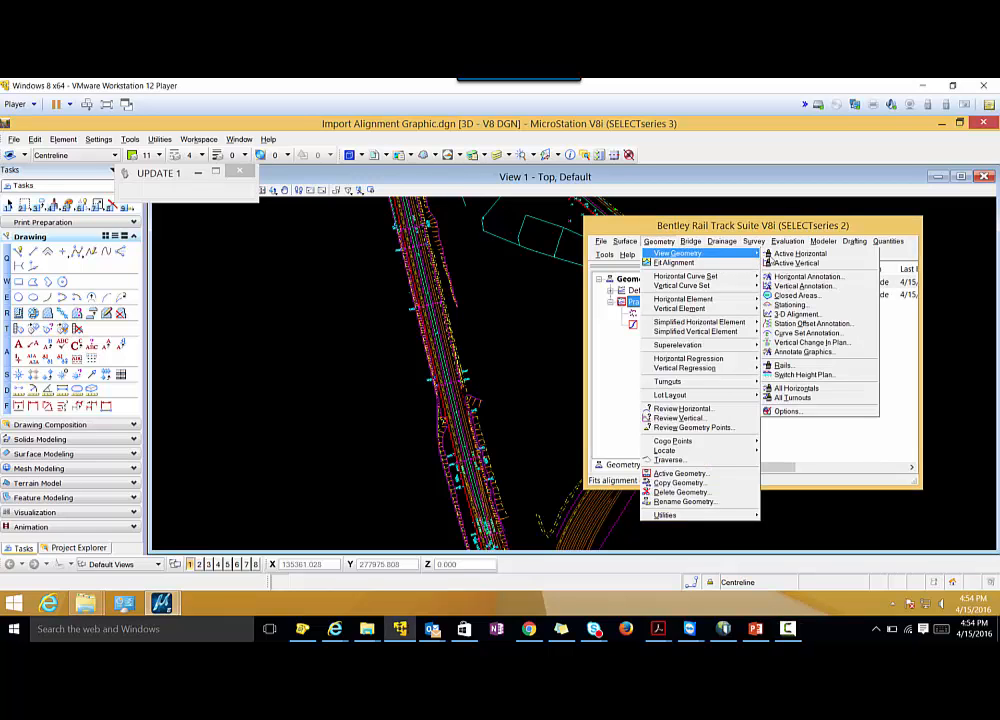
{"action": "left_click", "coordinate": [785, 279]}
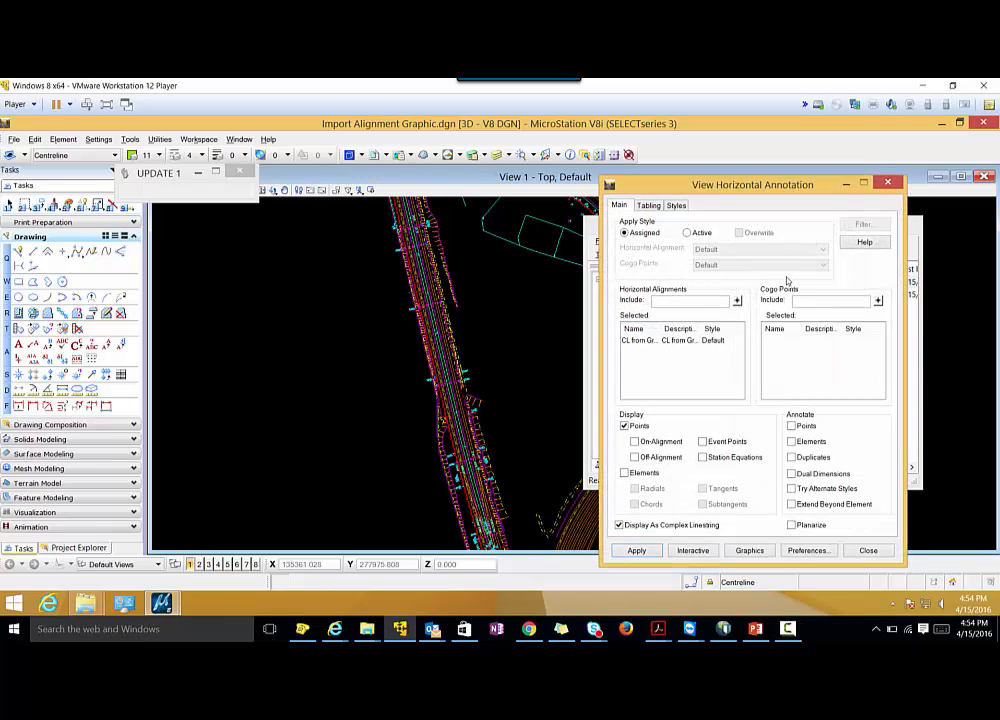
{"action": "left_click", "coordinate": [738, 302]}
{"action": "scroll", "coordinate": [485, 262], "scroll_direction": "up", "scroll_amount": 2}
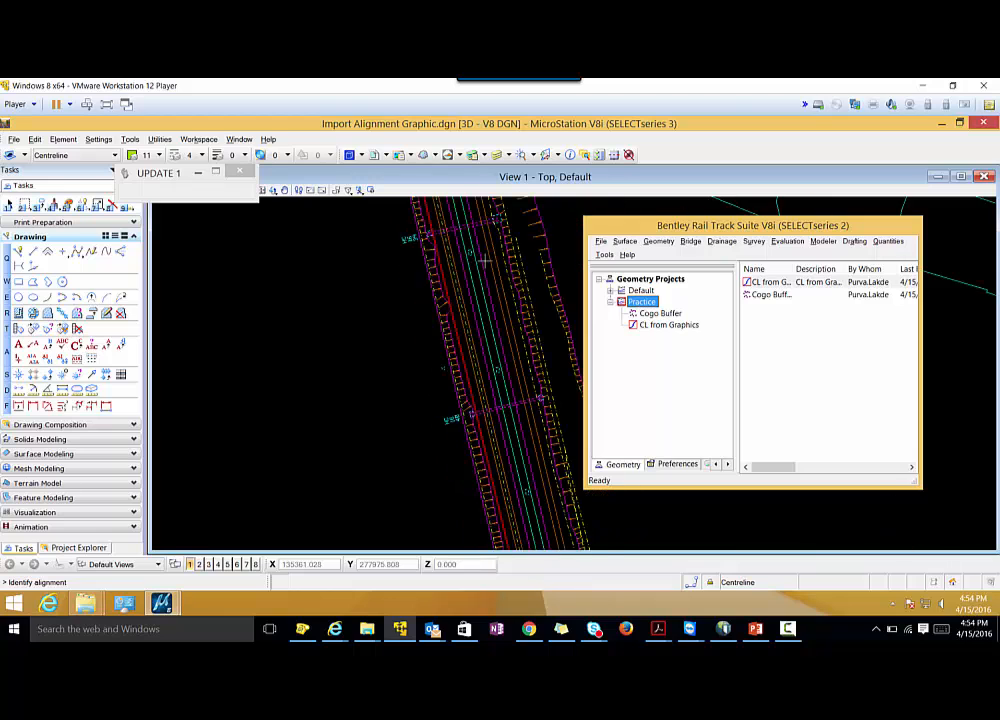
{"action": "scroll", "coordinate": [405, 280], "scroll_direction": "up", "scroll_amount": 2}
{"action": "left_click", "coordinate": [405, 278]}
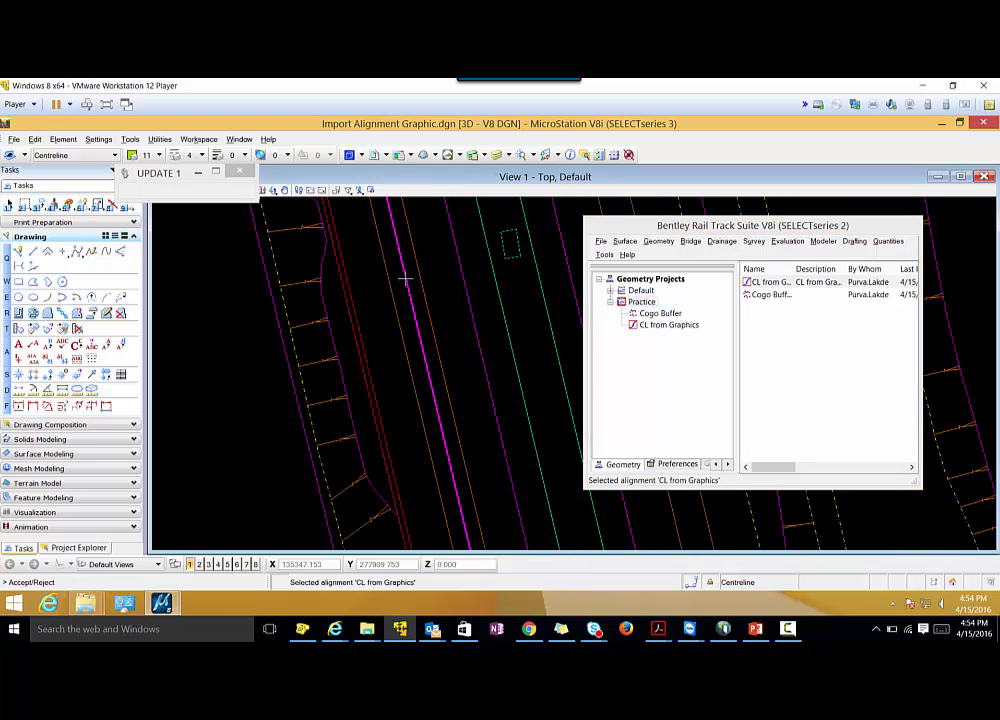
{"action": "left_click", "coordinate": [405, 278]}
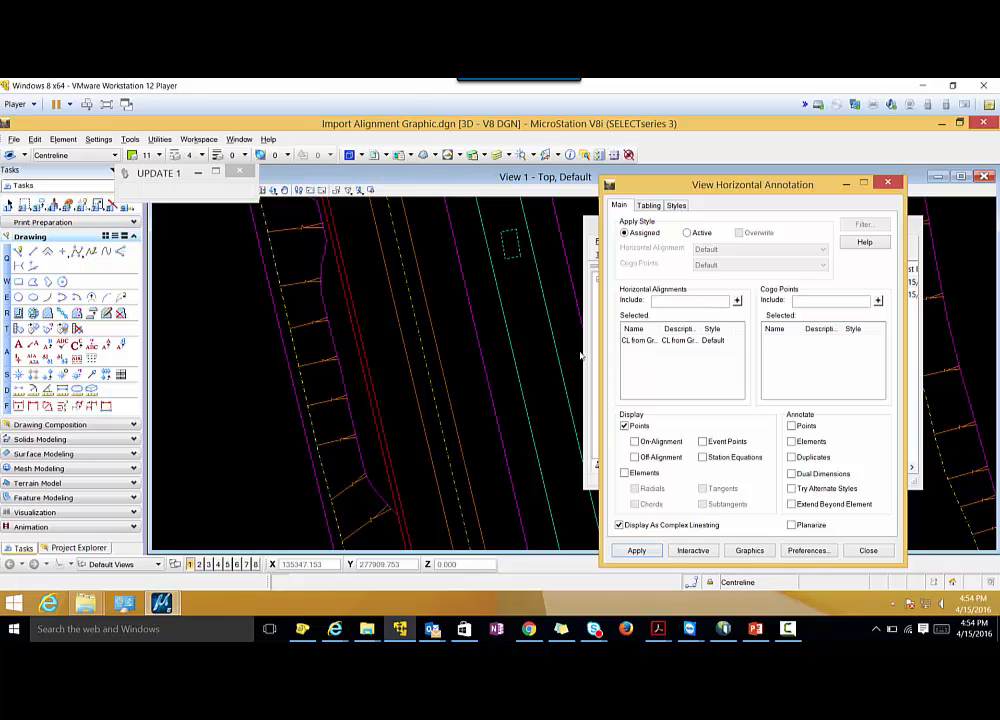
Display the CL from Graphics alignment with Elements, Radials and Tangents switched on in the horizontal annotation.
{"action": "scroll", "coordinate": [368, 362], "scroll_direction": "down", "scroll_amount": 3}
{"action": "scroll", "coordinate": [390, 362], "scroll_direction": "down", "scroll_amount": 1}
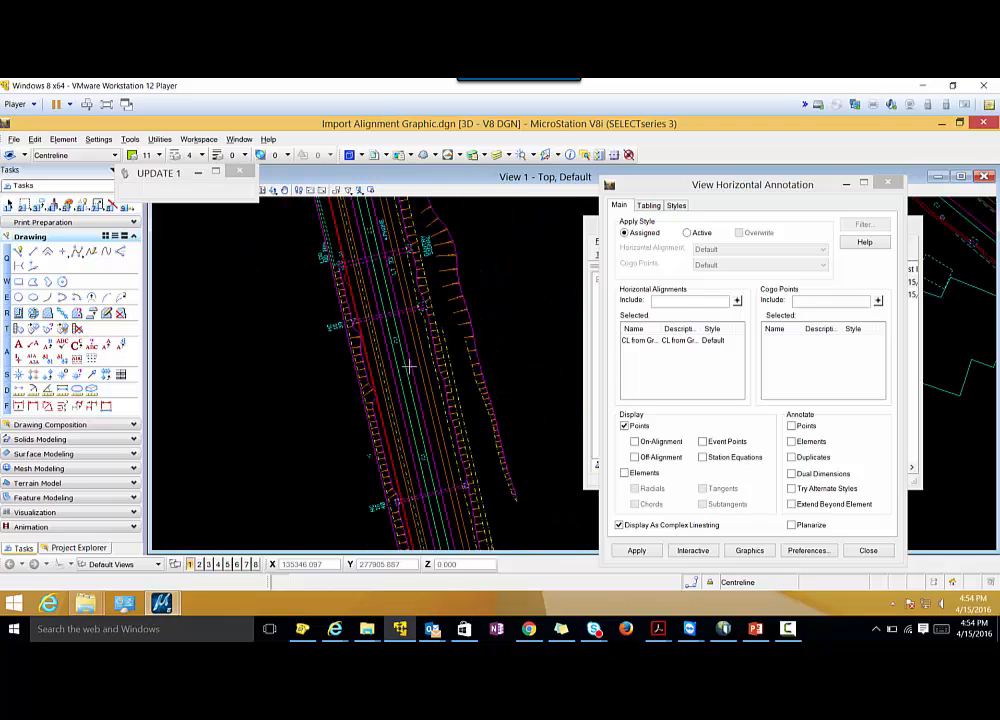
{"action": "scroll", "coordinate": [410, 361], "scroll_direction": "down", "scroll_amount": 1}
{"action": "left_click", "coordinate": [624, 473]}
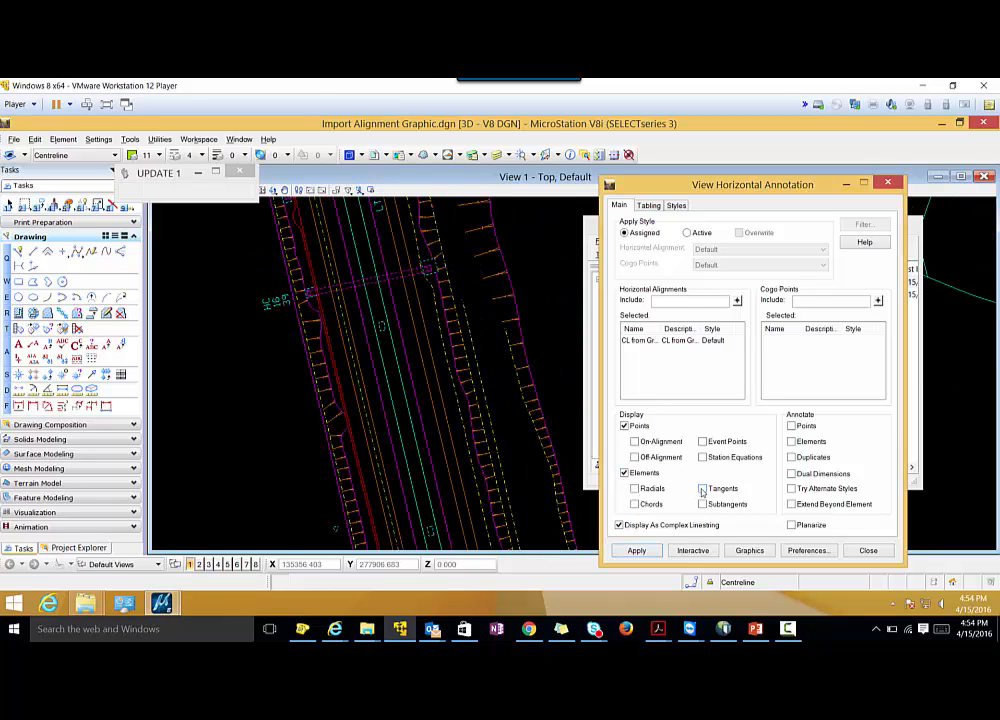
{"action": "left_click", "coordinate": [703, 490]}
{"action": "scroll", "coordinate": [489, 360], "scroll_direction": "down", "scroll_amount": 4}
{"action": "scroll", "coordinate": [563, 397], "scroll_direction": "up", "scroll_amount": 1}
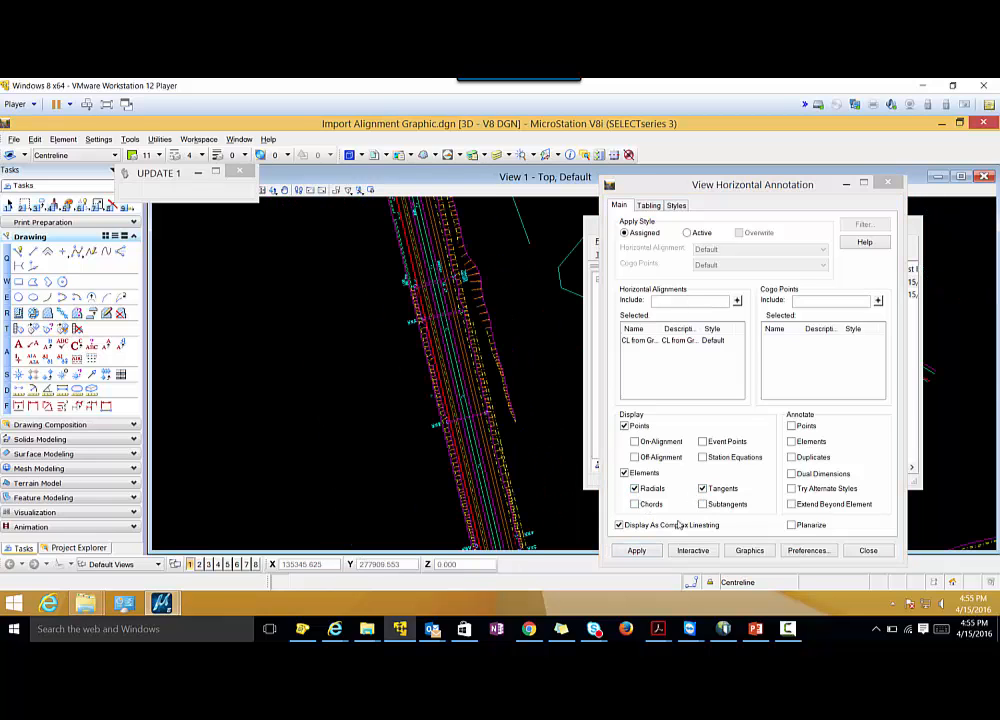
{"action": "left_click", "coordinate": [636, 550]}
Inspect the drawn radials, switch off Radials and Tangents, reapply the horizontal annotation and close its settings.
{"action": "scroll", "coordinate": [258, 341], "scroll_direction": "down", "scroll_amount": 2}
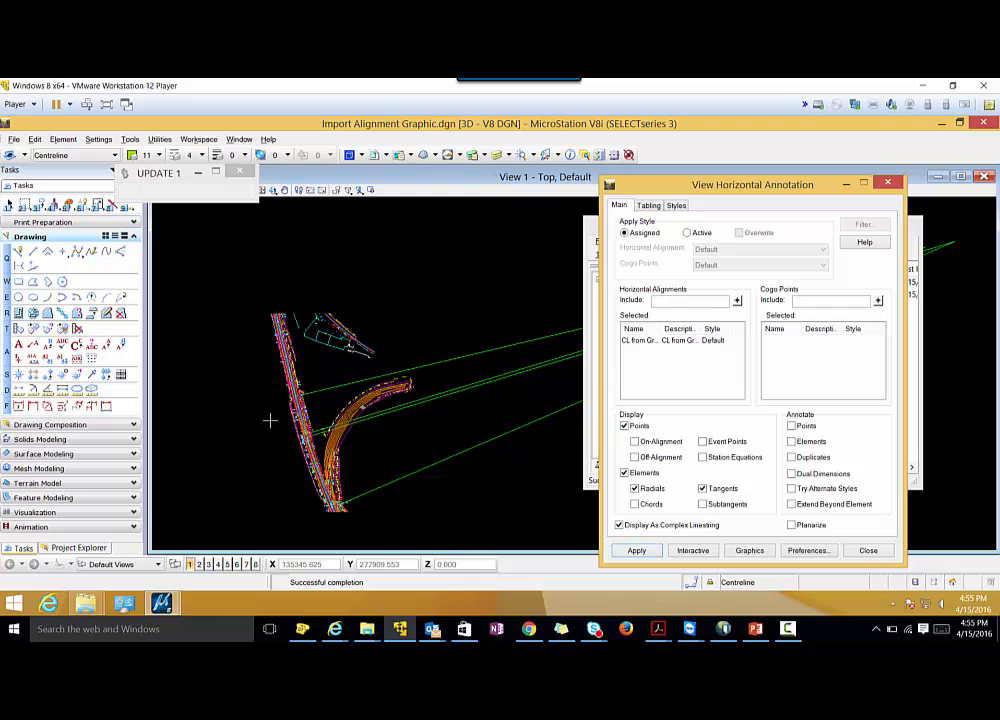
{"action": "scroll", "coordinate": [270, 417], "scroll_direction": "up", "scroll_amount": 2}
{"action": "scroll", "coordinate": [334, 389], "scroll_direction": "up", "scroll_amount": 2}
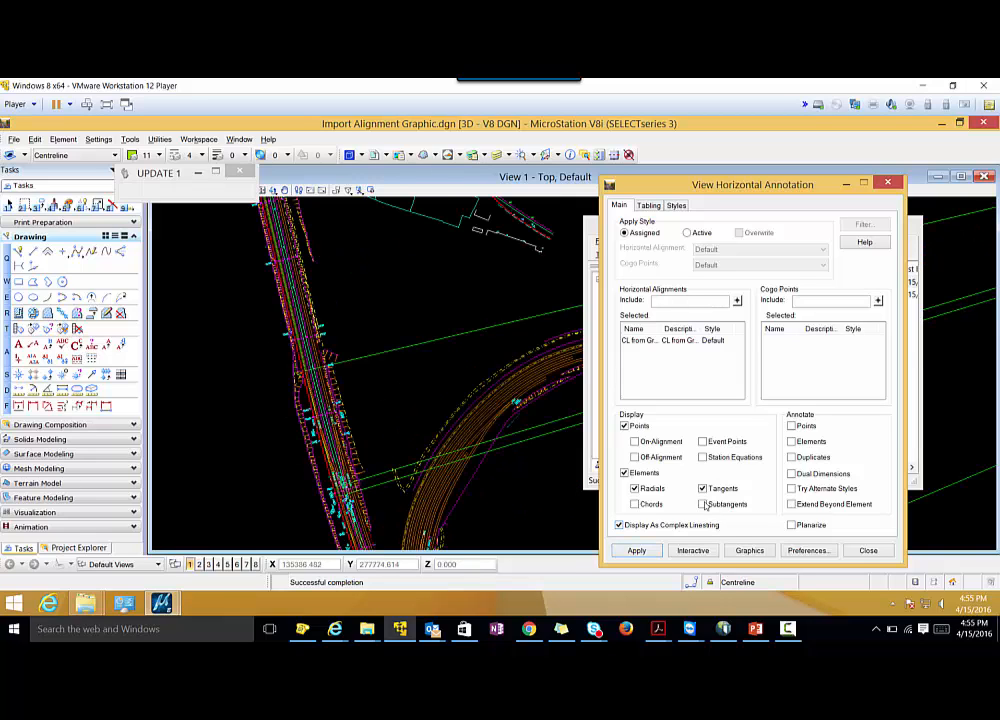
{"action": "left_click", "coordinate": [702, 488]}
{"action": "left_click", "coordinate": [634, 488]}
{"action": "left_click", "coordinate": [636, 550]}
{"action": "left_click", "coordinate": [862, 551]}
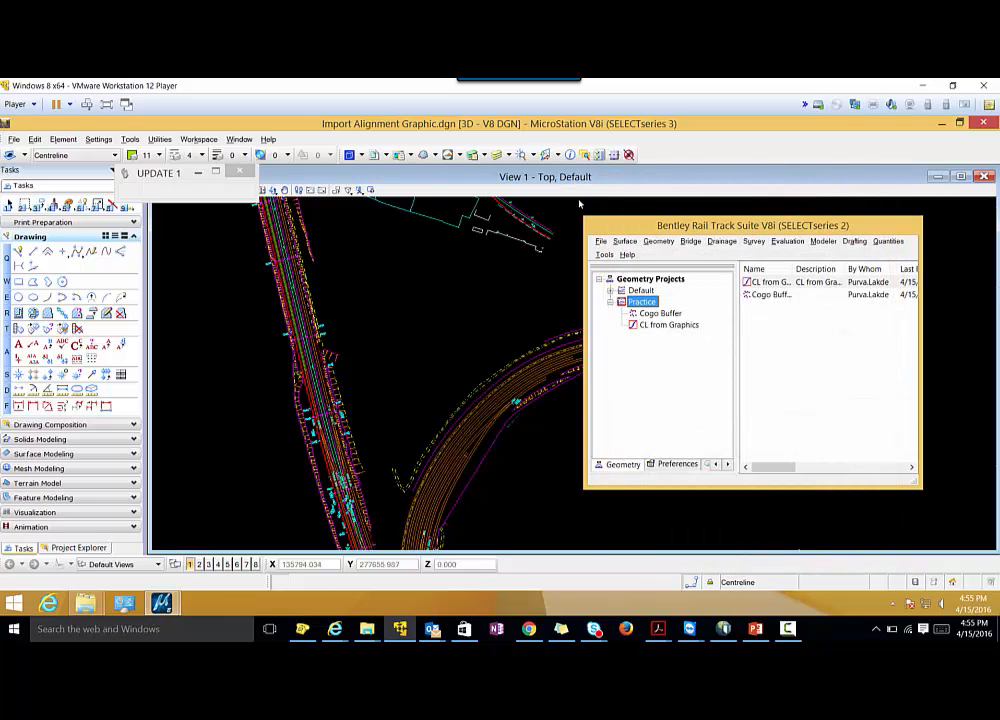
Open the View Stationing settings for CL from Graphics and check the state of the Station lock.
{"action": "left_click", "coordinate": [662, 242]}
{"action": "mouse_move", "coordinate": [675, 253]}
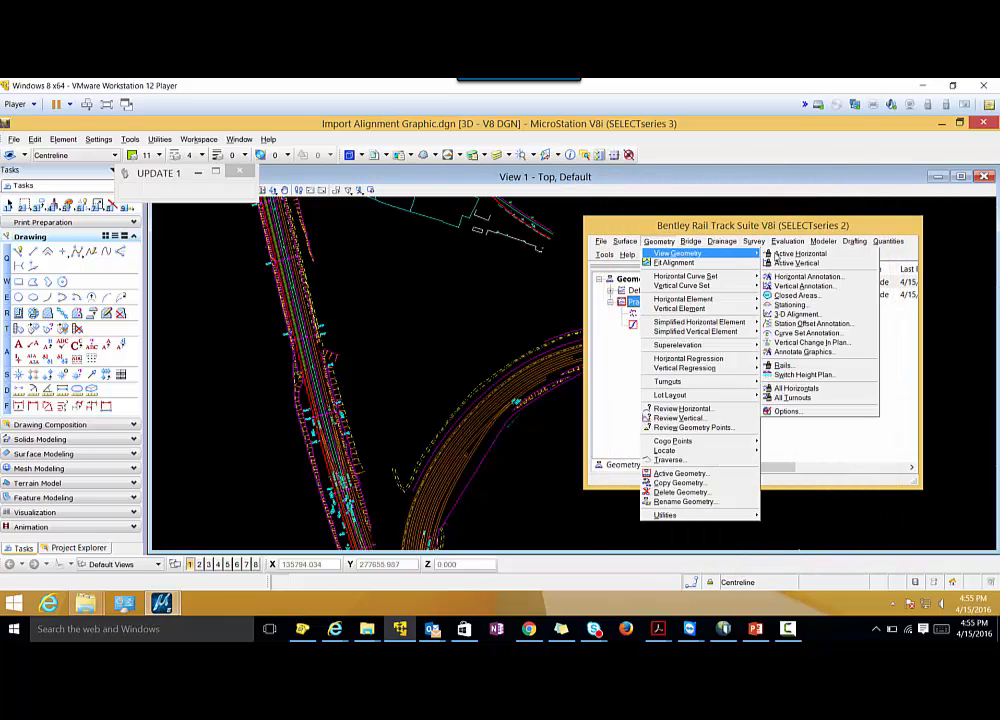
{"action": "left_click", "coordinate": [789, 305]}
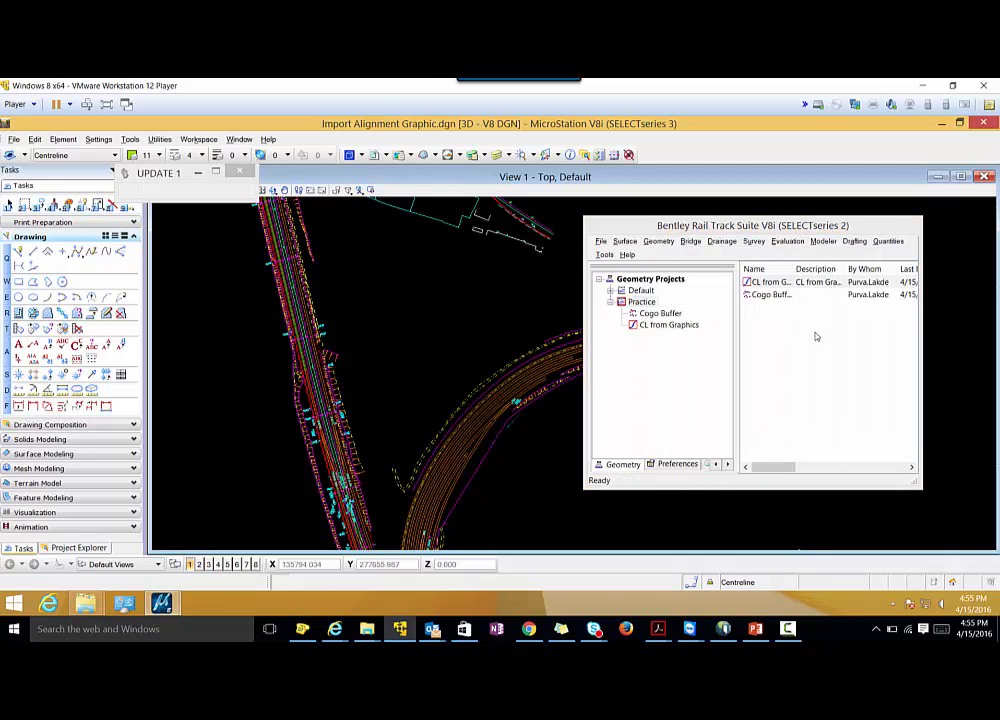
{"action": "left_click_drag", "start_coordinate": [510, 278], "coordinate": [436, 236]}
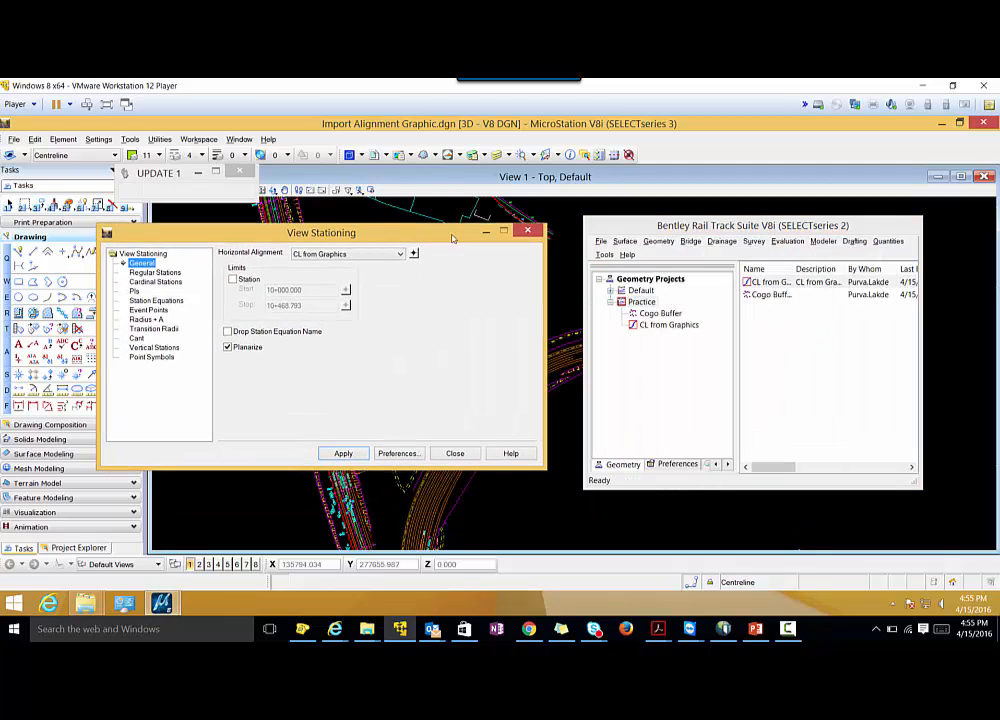
{"action": "left_click", "coordinate": [605, 255]}
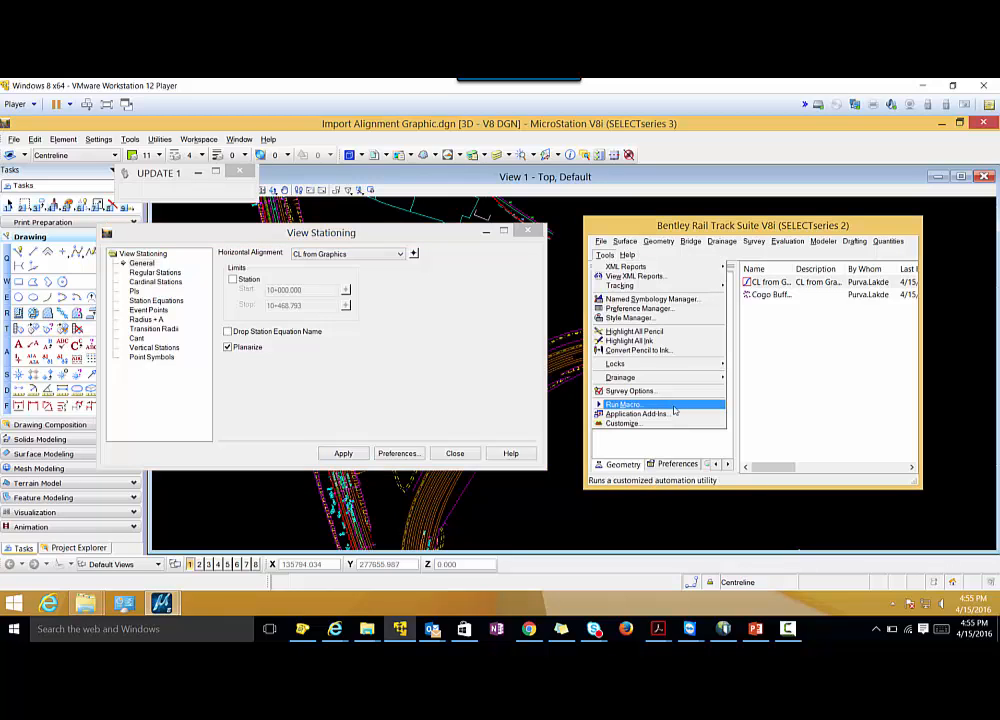
{"action": "mouse_move", "coordinate": [671, 364]}
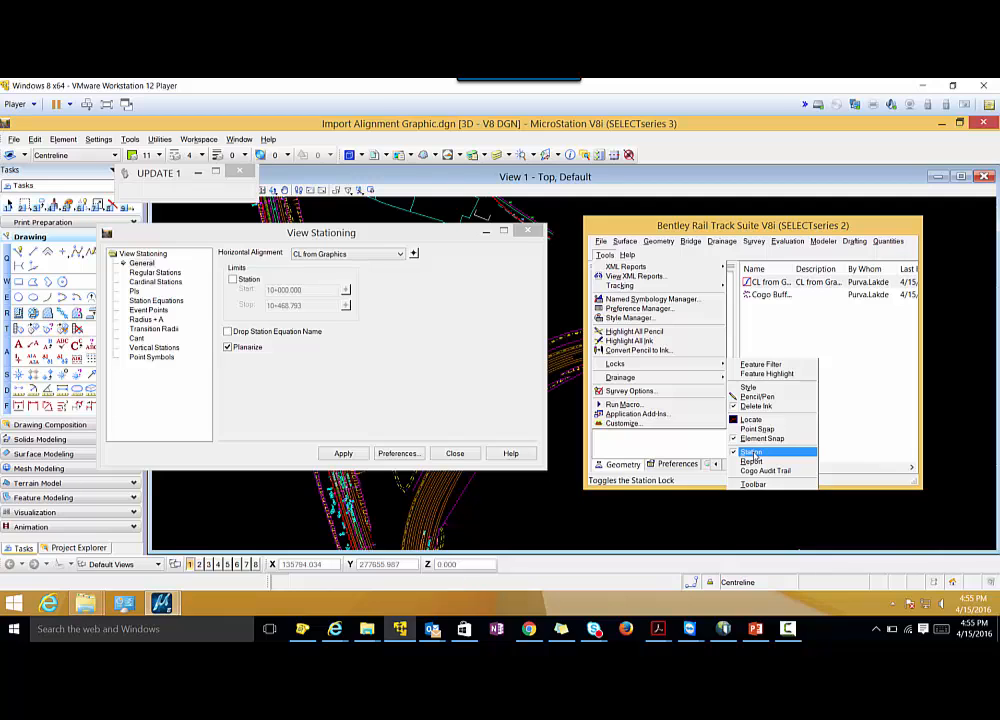
Apply the stationing display to the CL from Graphics alignment and inspect the chainage labels at its end and along the track.
{"action": "left_click_drag", "start_coordinate": [391, 235], "coordinate": [846, 272]}
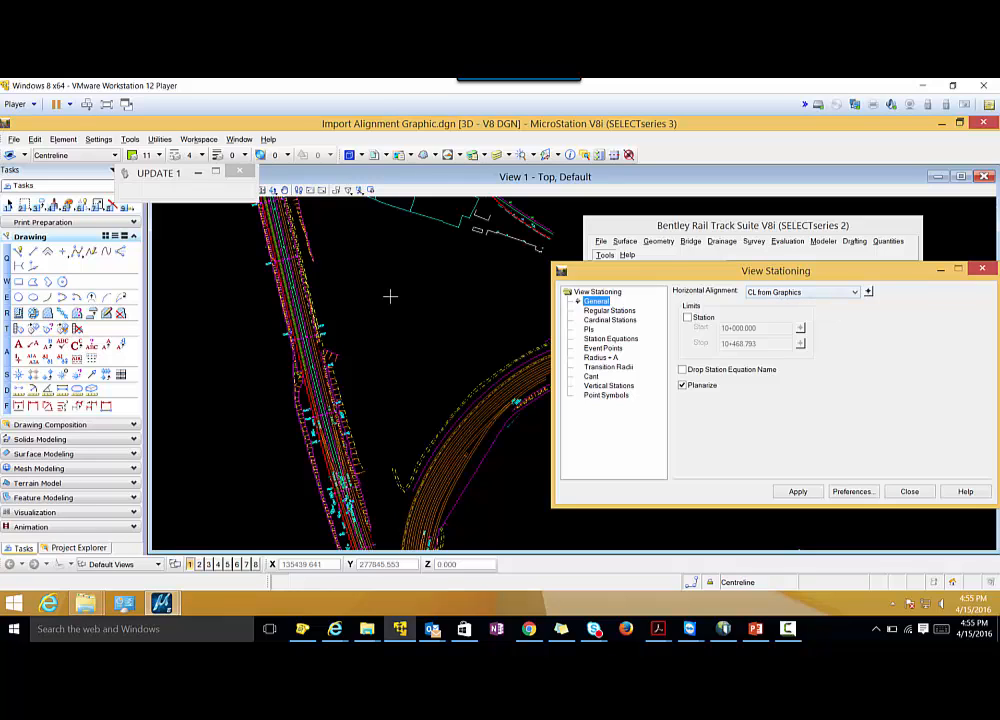
{"action": "scroll", "coordinate": [386, 292], "scroll_direction": "down", "scroll_amount": 5}
{"action": "scroll", "coordinate": [370, 260], "scroll_direction": "up", "scroll_amount": 3}
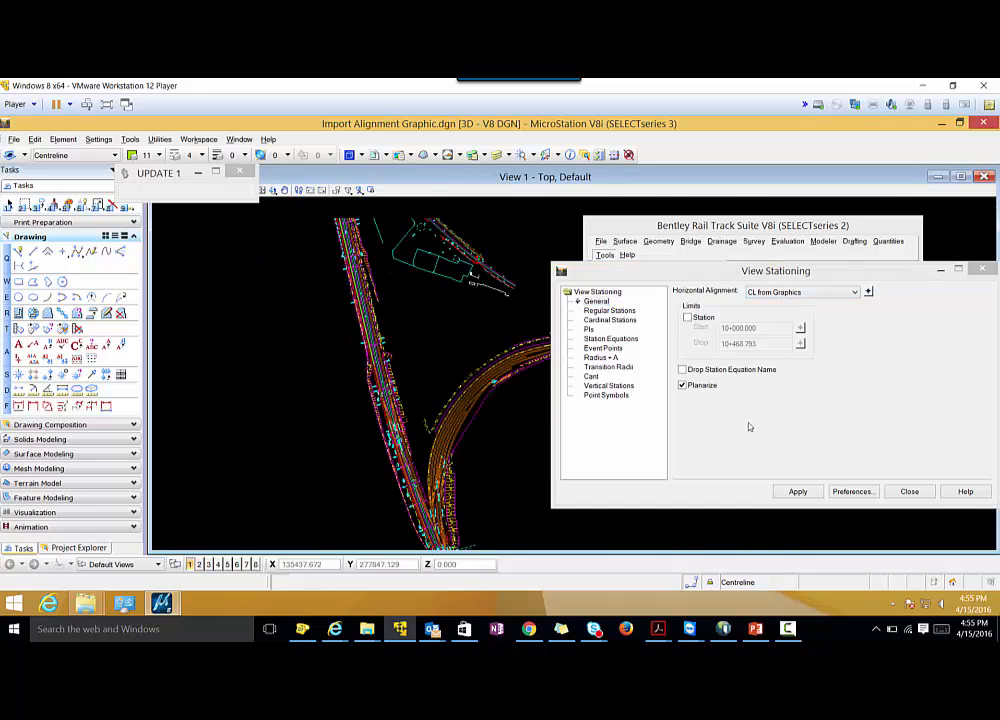
{"action": "left_click", "coordinate": [795, 492]}
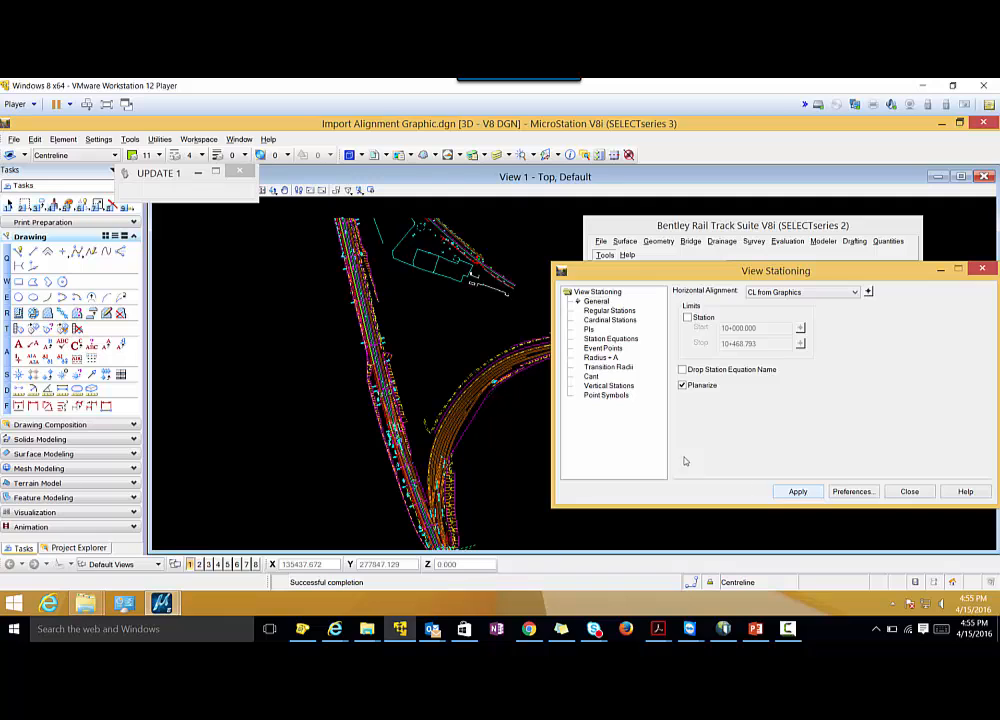
{"action": "scroll", "coordinate": [335, 213], "scroll_direction": "up", "scroll_amount": 2}
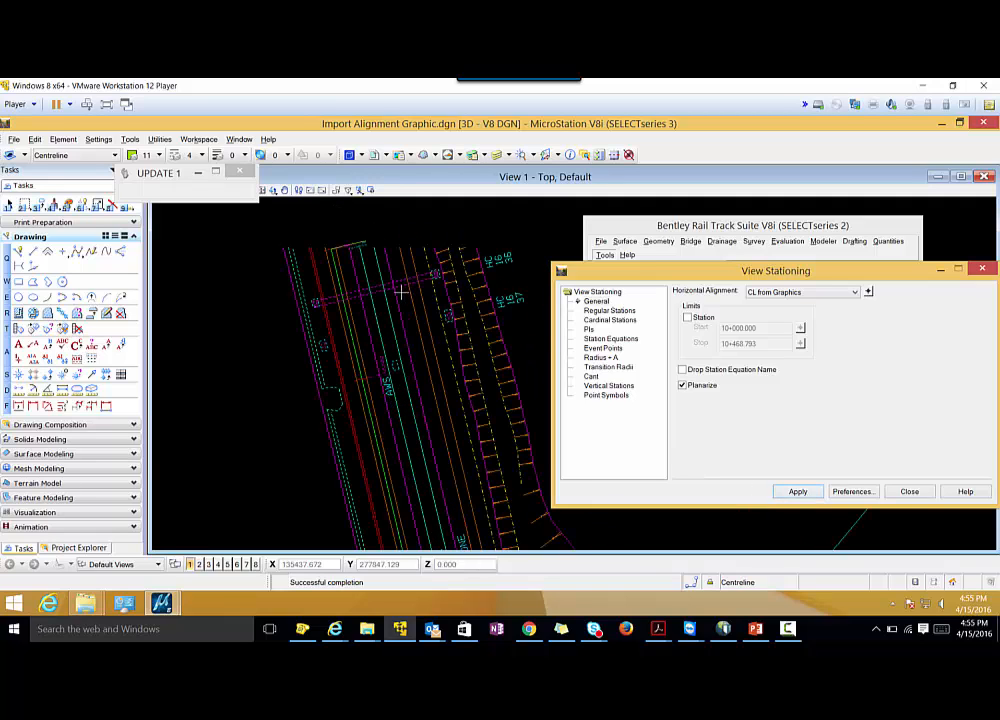
{"action": "scroll", "coordinate": [350, 265], "scroll_direction": "up", "scroll_amount": 3}
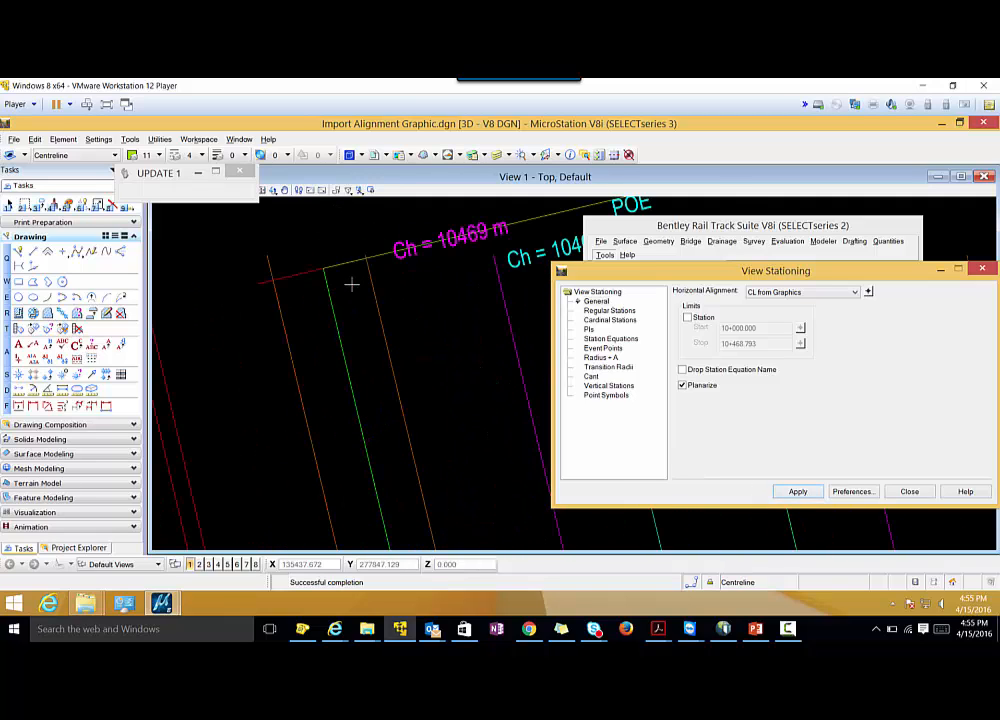
{"action": "scroll", "coordinate": [420, 255], "scroll_direction": "down", "scroll_amount": 2}
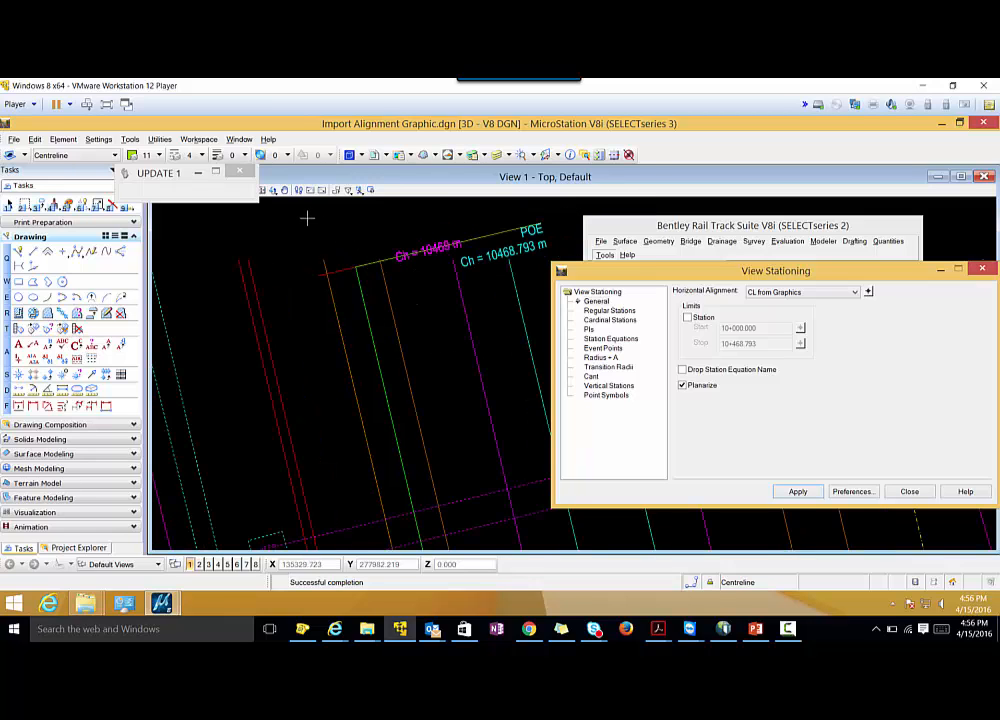
{"action": "scroll", "coordinate": [240, 170], "scroll_direction": "down", "scroll_amount": 3}
{"action": "scroll", "coordinate": [355, 395], "scroll_direction": "up", "scroll_amount": 3}
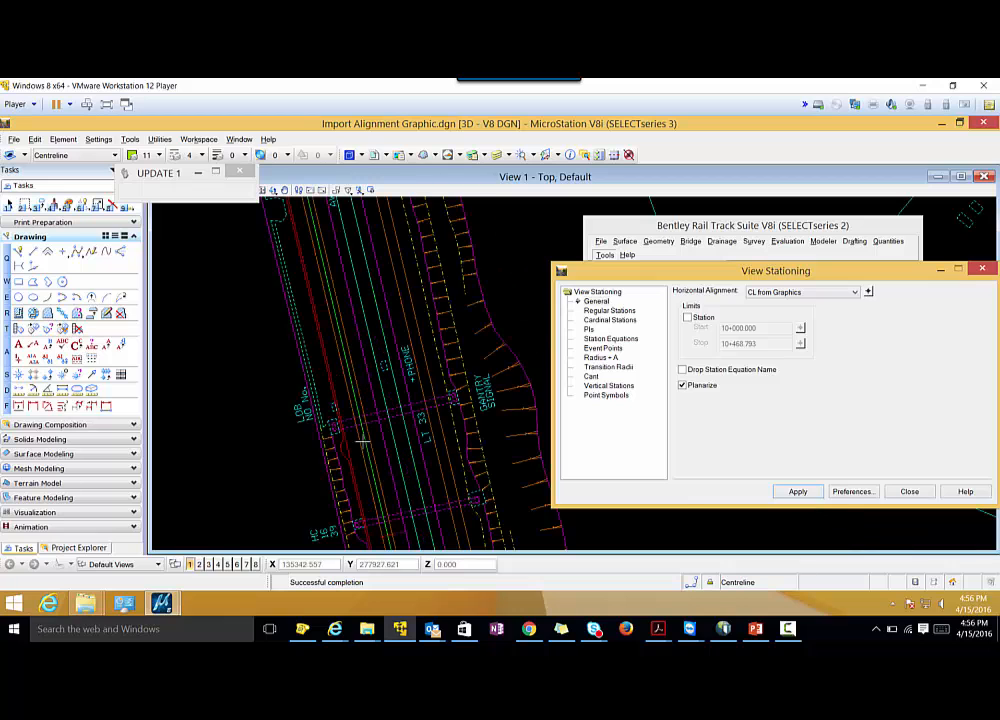
{"action": "scroll", "coordinate": [340, 295], "scroll_direction": "down", "scroll_amount": 2}
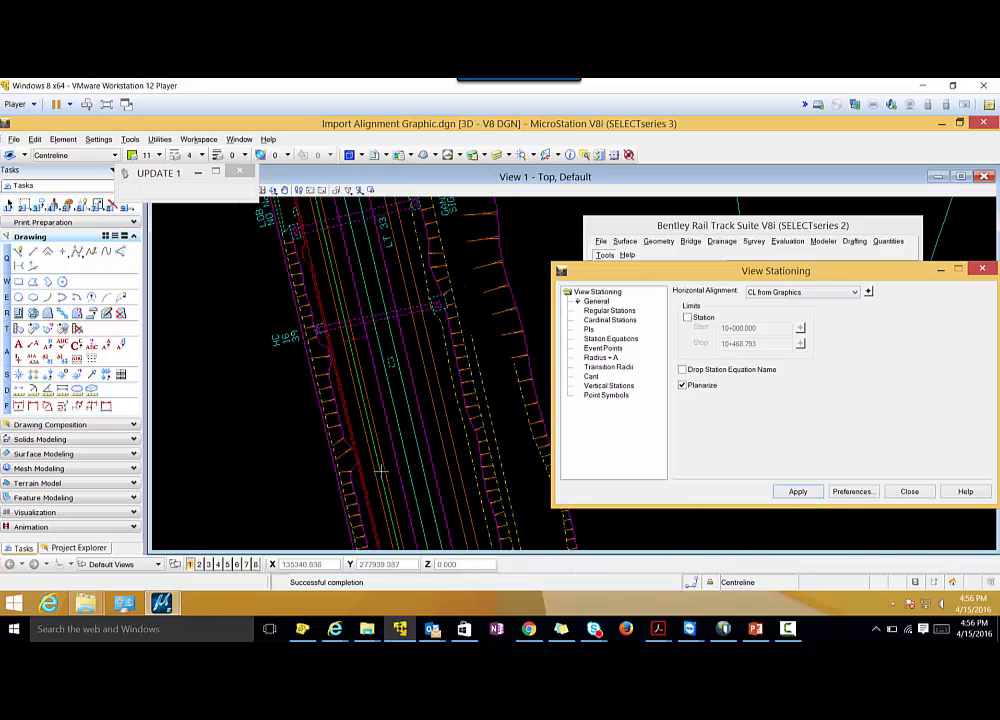
Check the successive chainage labels further back along the CL from Graphics alignment and close the stationing settings.
{"action": "scroll", "coordinate": [377, 370], "scroll_direction": "up", "scroll_amount": 2}
{"action": "scroll", "coordinate": [306, 299], "scroll_direction": "up", "scroll_amount": 1}
{"action": "scroll", "coordinate": [297, 288], "scroll_direction": "down", "scroll_amount": 3}
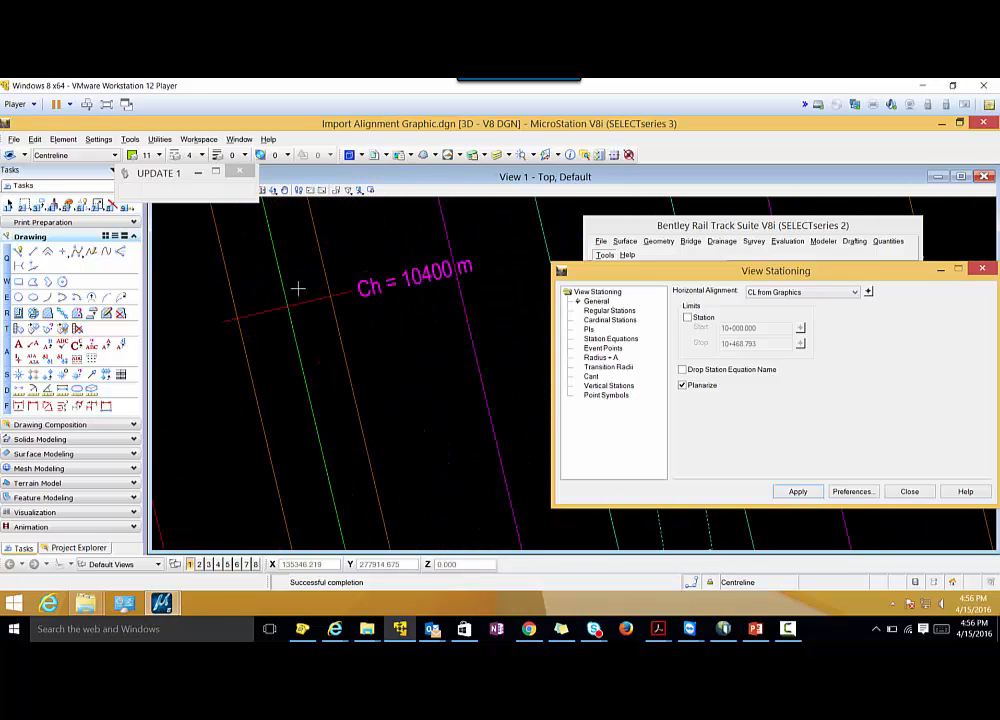
{"action": "scroll", "coordinate": [350, 480], "scroll_direction": "up", "scroll_amount": 3}
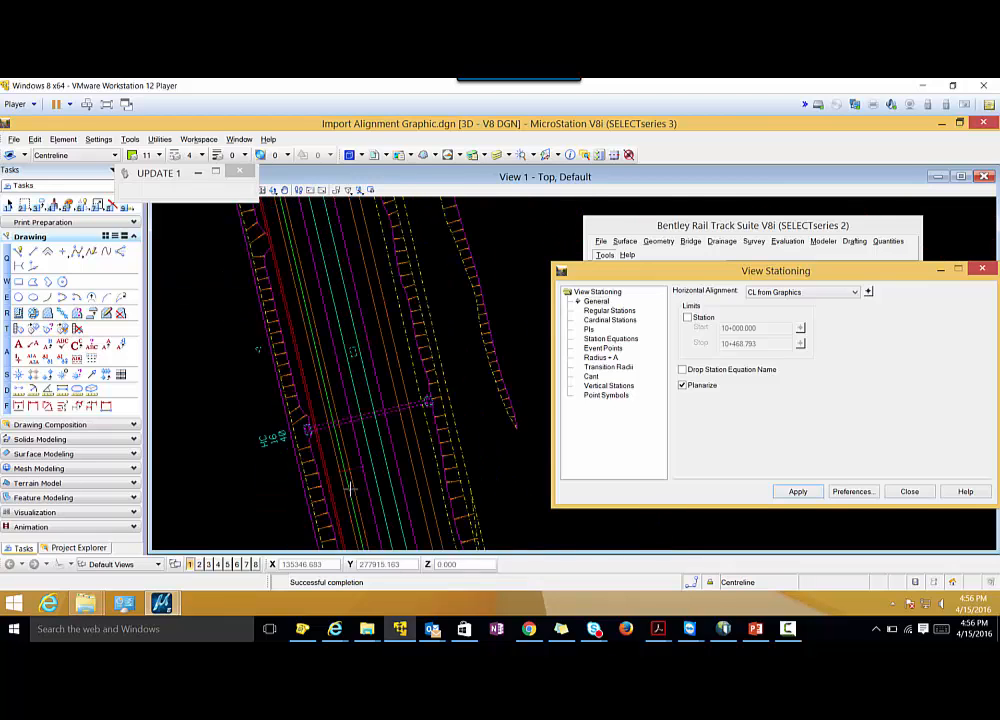
{"action": "middle_click_drag", "start_coordinate": [370, 457], "coordinate": [339, 290]}
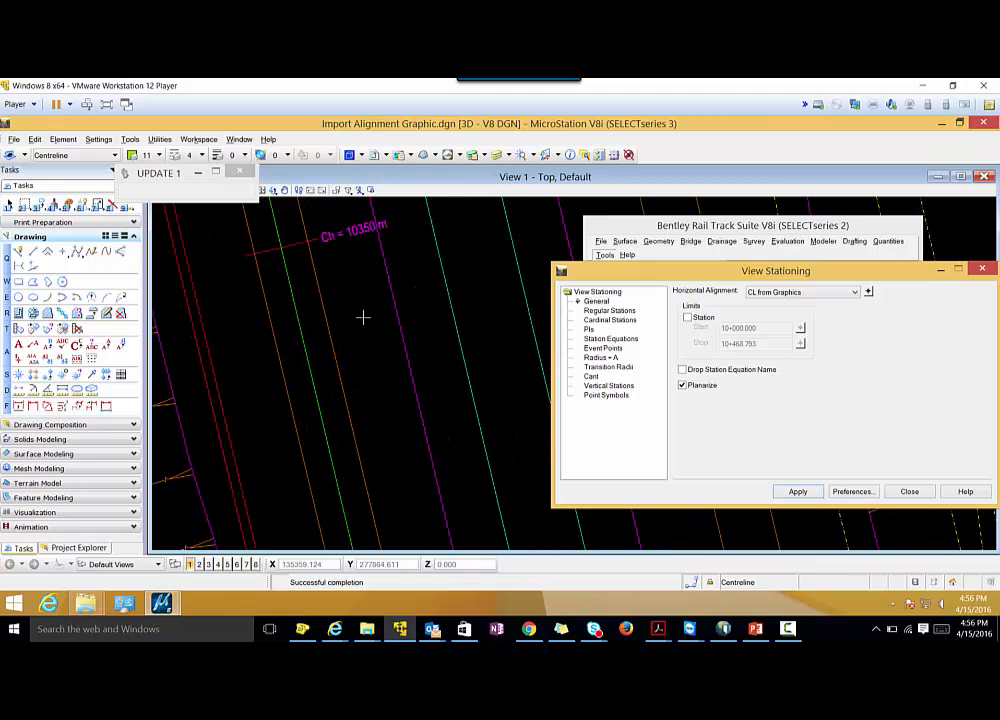
{"action": "left_click", "coordinate": [908, 492]}
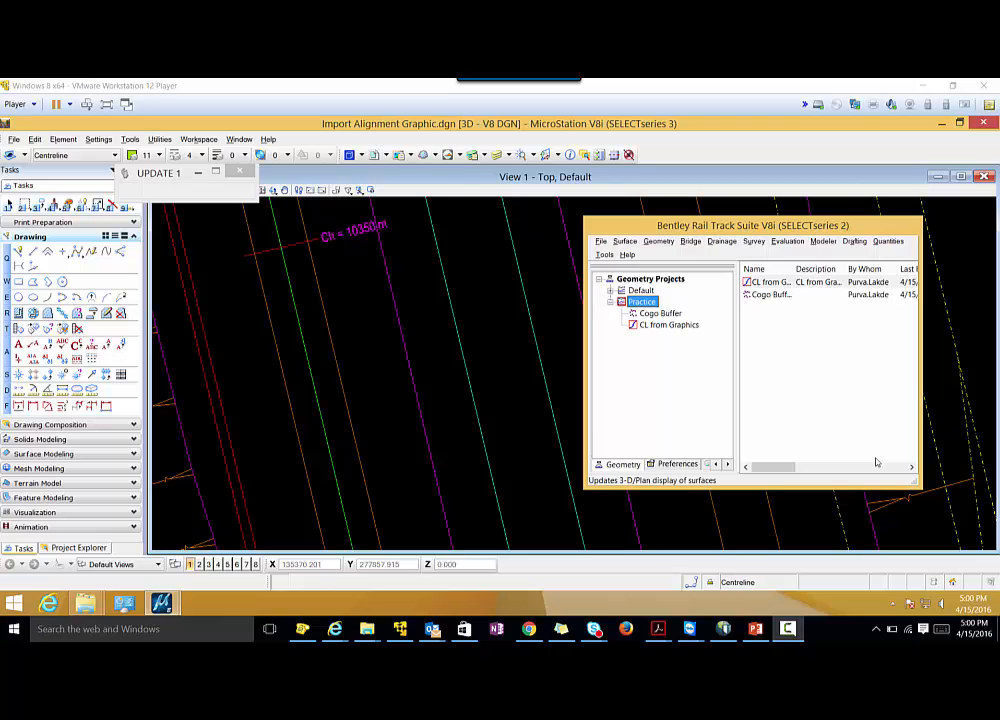
Open the save options for a new project file and mark the Practice geometry project for Add and Update.
{"action": "left_click", "coordinate": [601, 242]}
{"action": "left_click", "coordinate": [625, 281]}
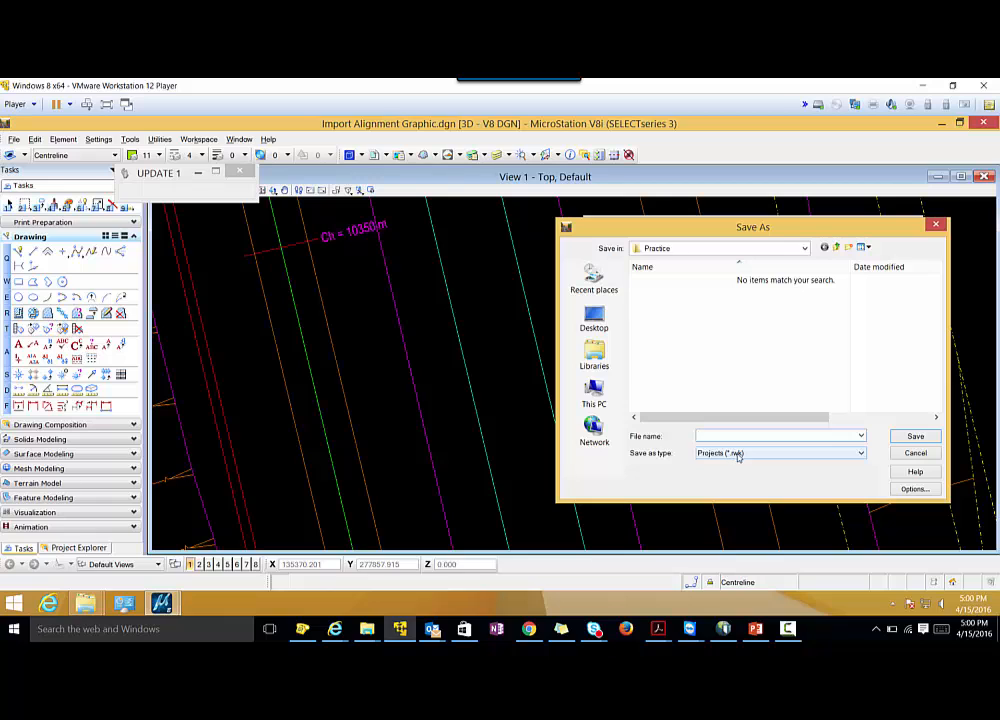
{"action": "left_click", "coordinate": [911, 489]}
{"action": "left_click_drag", "start_coordinate": [717, 253], "coordinate": [652, 261]}
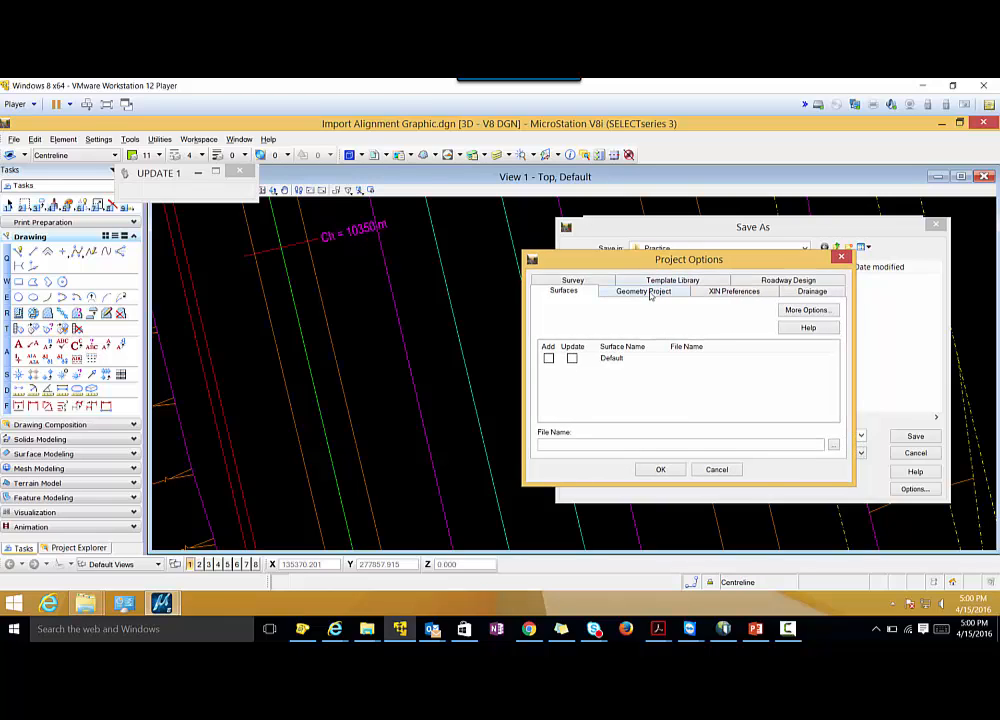
{"action": "left_click", "coordinate": [650, 293]}
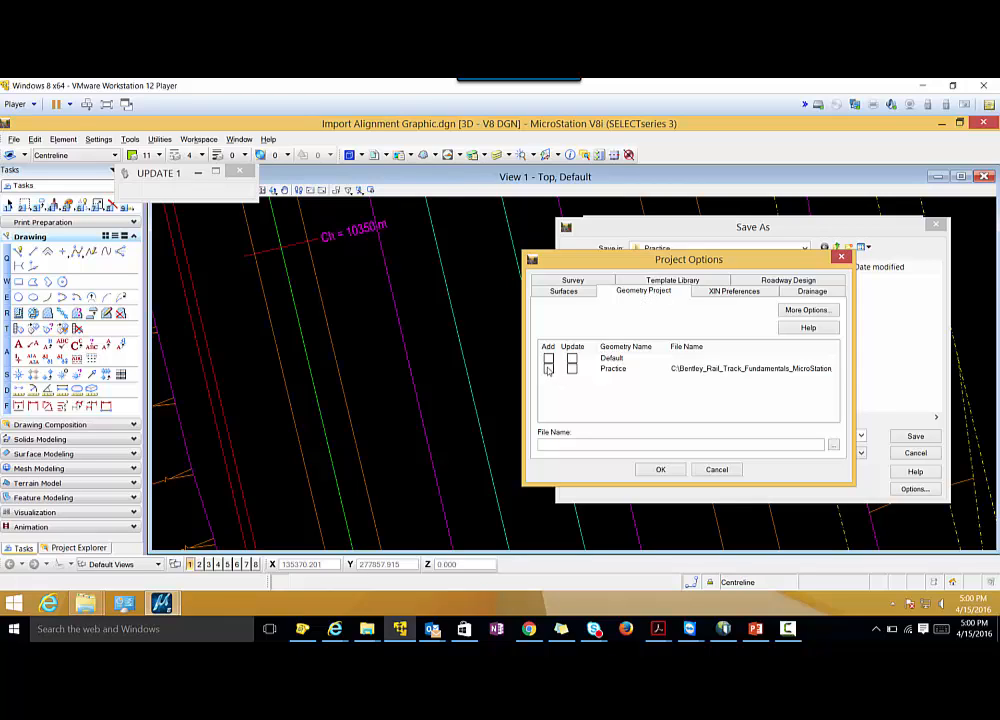
{"action": "left_click", "coordinate": [548, 369]}
{"action": "left_click", "coordinate": [571, 369]}
Mark the XIN preferences file for Add and Update in the project options and accept the options.
{"action": "left_click", "coordinate": [715, 292]}
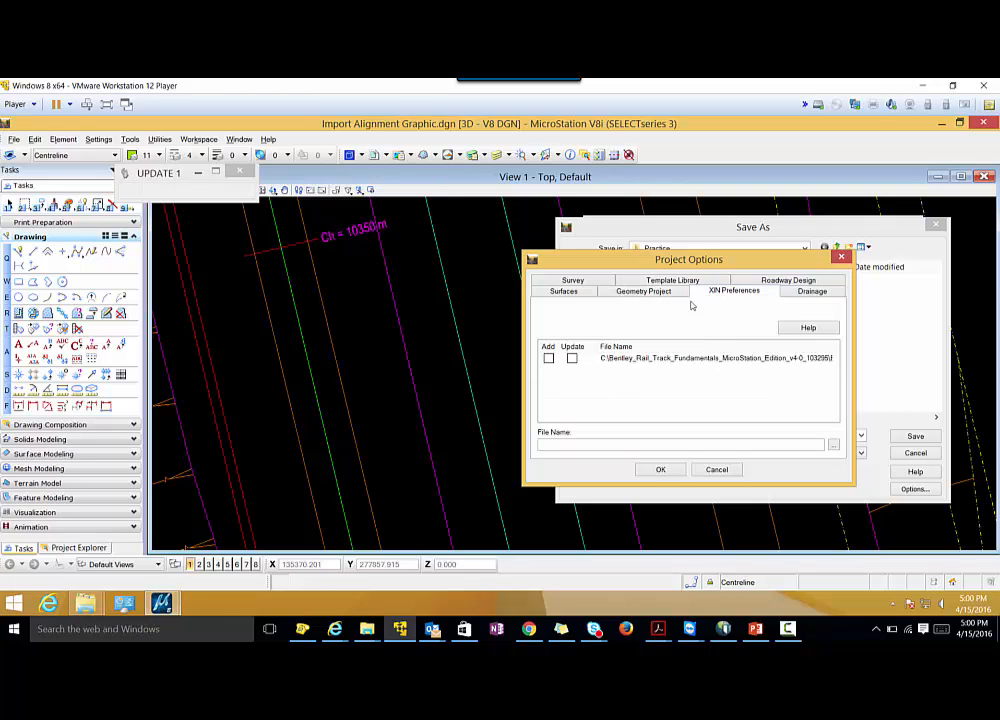
{"action": "left_click", "coordinate": [548, 359]}
{"action": "left_click", "coordinate": [572, 359]}
{"action": "left_click", "coordinate": [655, 470]}
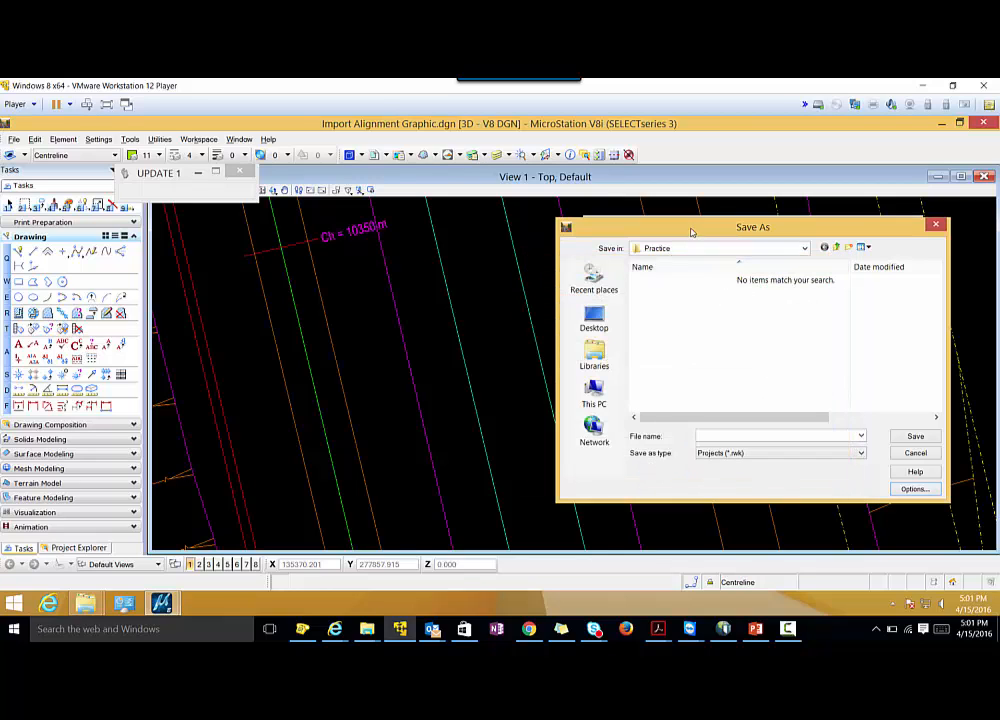
Set the project's save location to Bentley Training > BRT Fundamentals > Intro to Horizontal Alignments > Practice.
{"action": "left_click_drag", "start_coordinate": [690, 228], "coordinate": [545, 212]}
{"action": "left_click", "coordinate": [571, 232]}
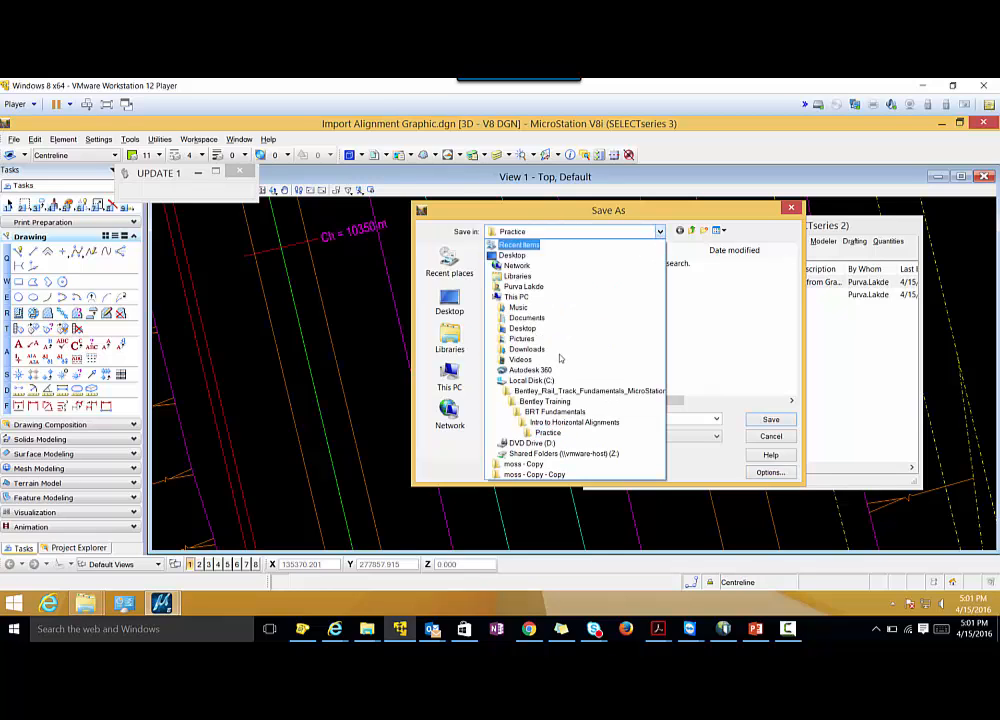
{"action": "left_click", "coordinate": [545, 401]}
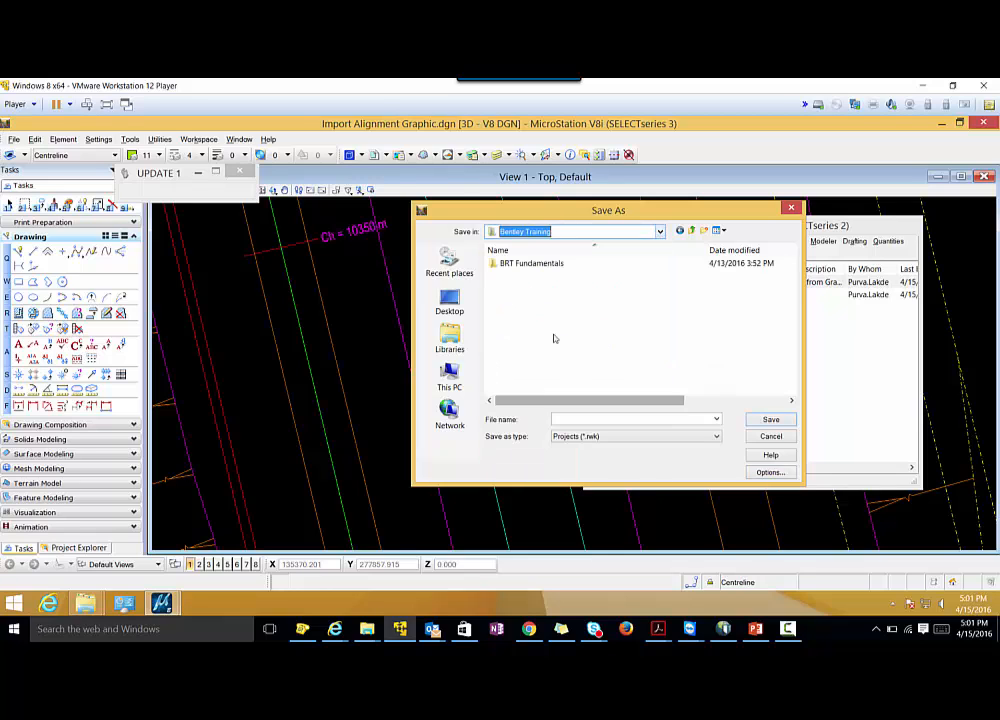
{"action": "double_click", "coordinate": [535, 265]}
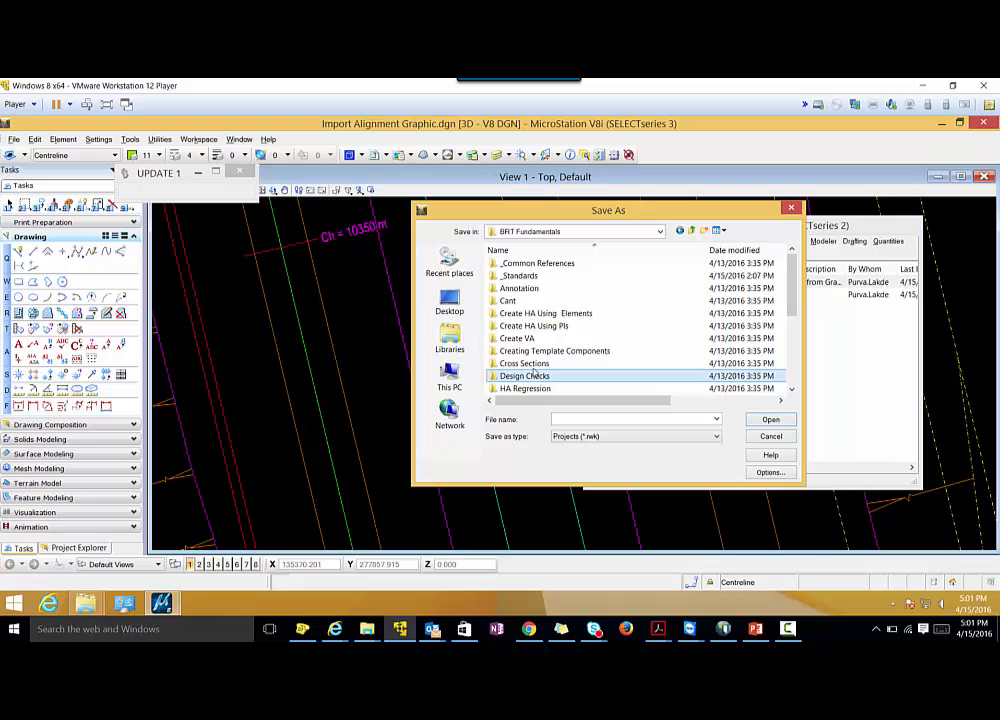
{"action": "scroll", "coordinate": [535, 367], "scroll_direction": "down", "scroll_amount": 2}
{"action": "double_click", "coordinate": [533, 328]}
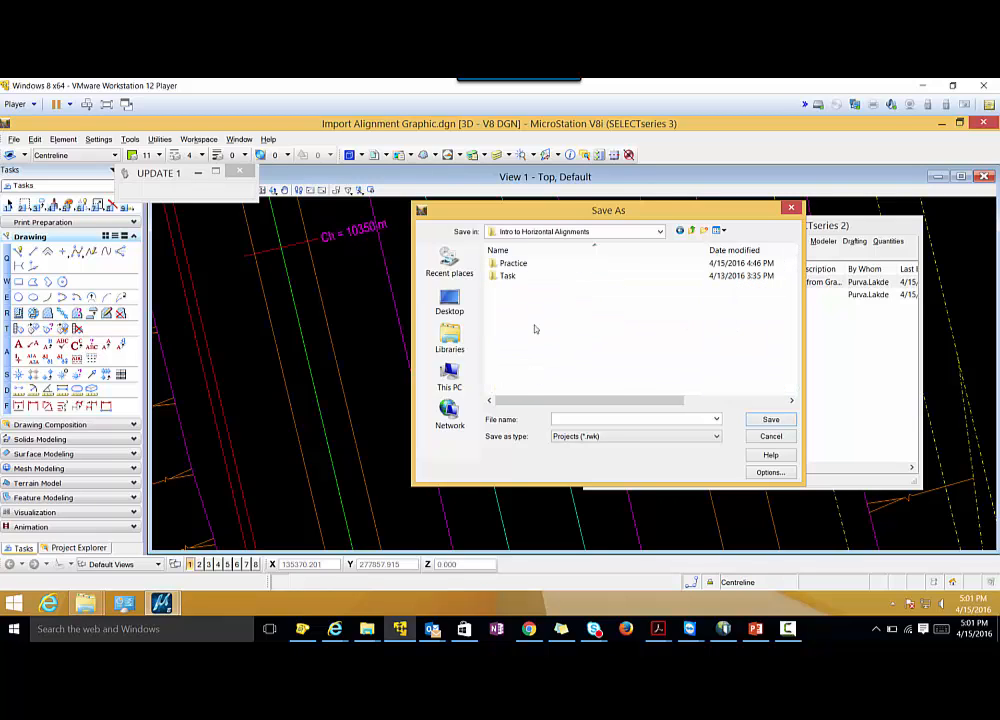
{"action": "double_click", "coordinate": [518, 263]}
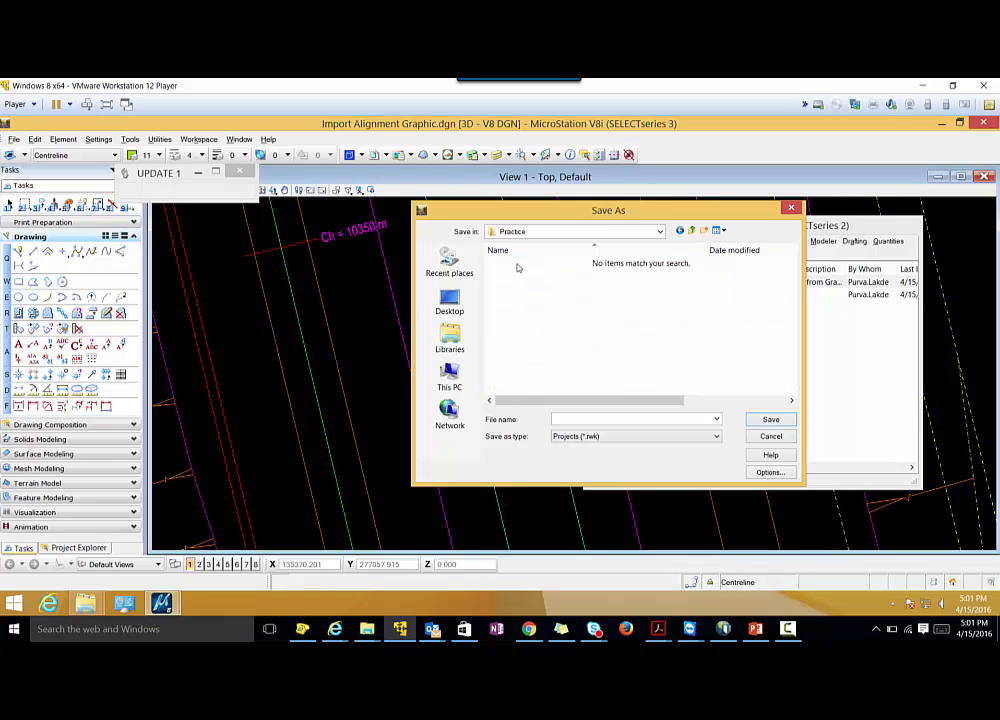
Name the project file Import From Graphics and save it as an .rwk project in the Practice folder.
{"action": "left_click", "coordinate": [559, 417]}
{"action": "type", "text": "Impor"}
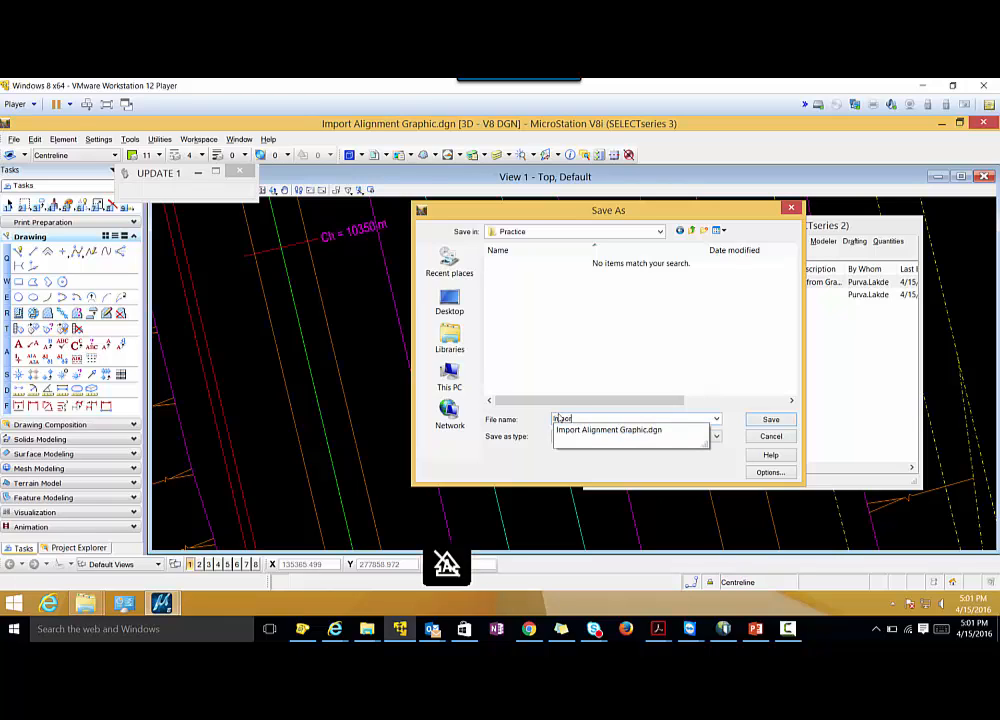
{"action": "type", "text": "t F"}
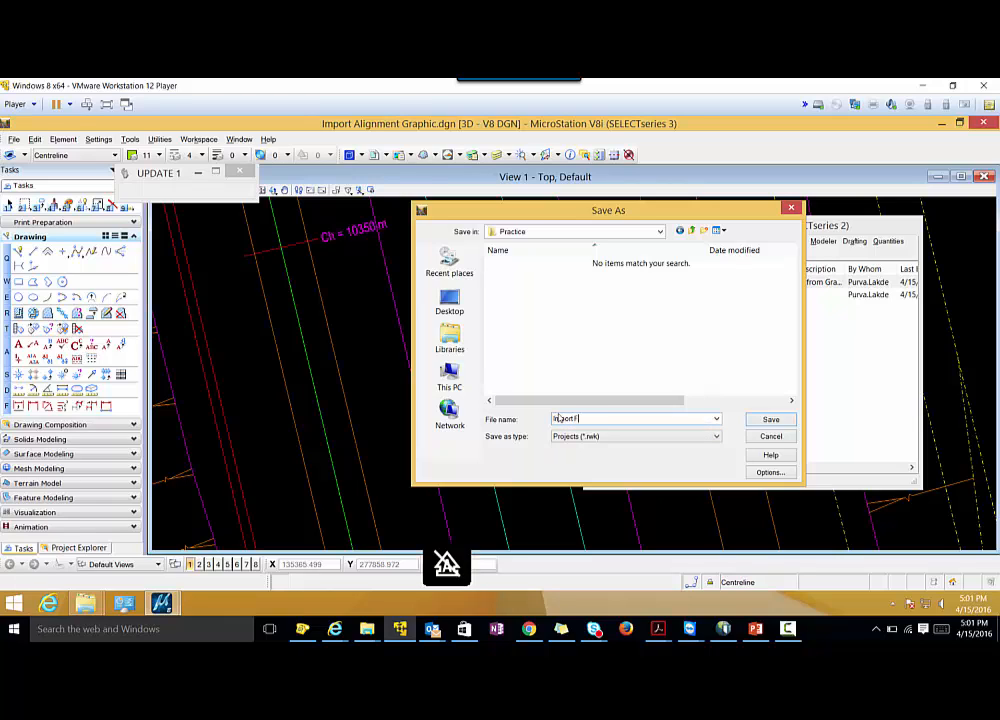
{"action": "type", "text": "lom Graphics"}
{"action": "left_click", "coordinate": [781, 421]}
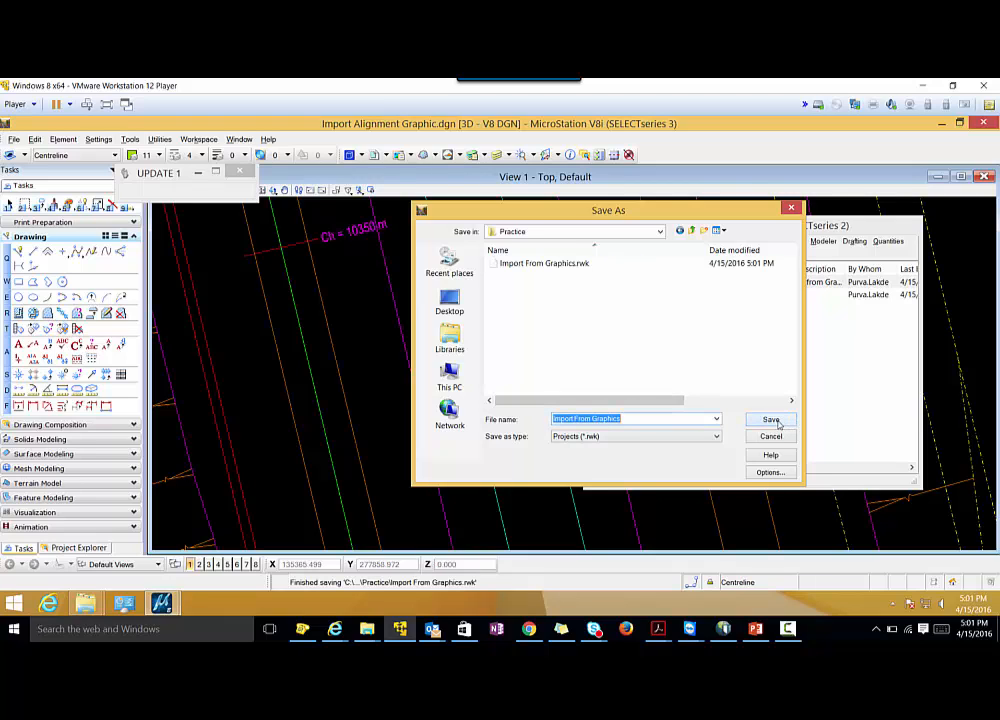